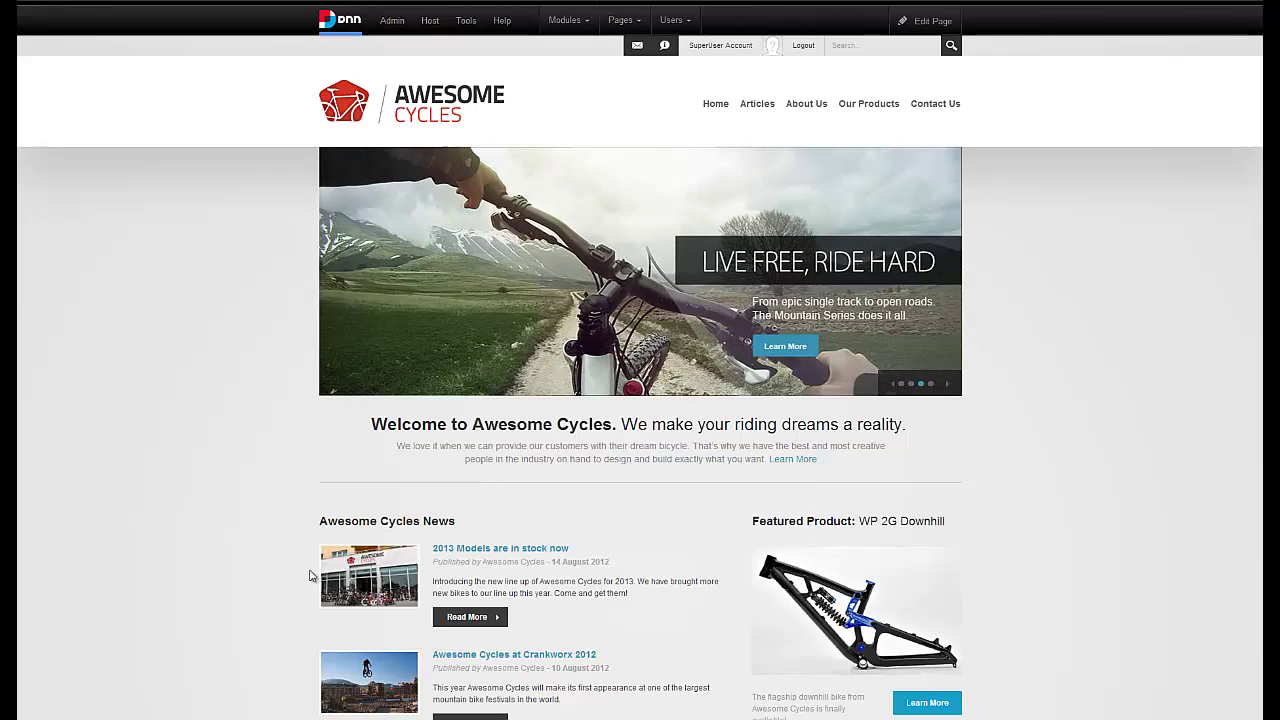
- Switch to the Dixit folder in Windows Explorer and reposition its window over the website
mouse_move(171, 715)
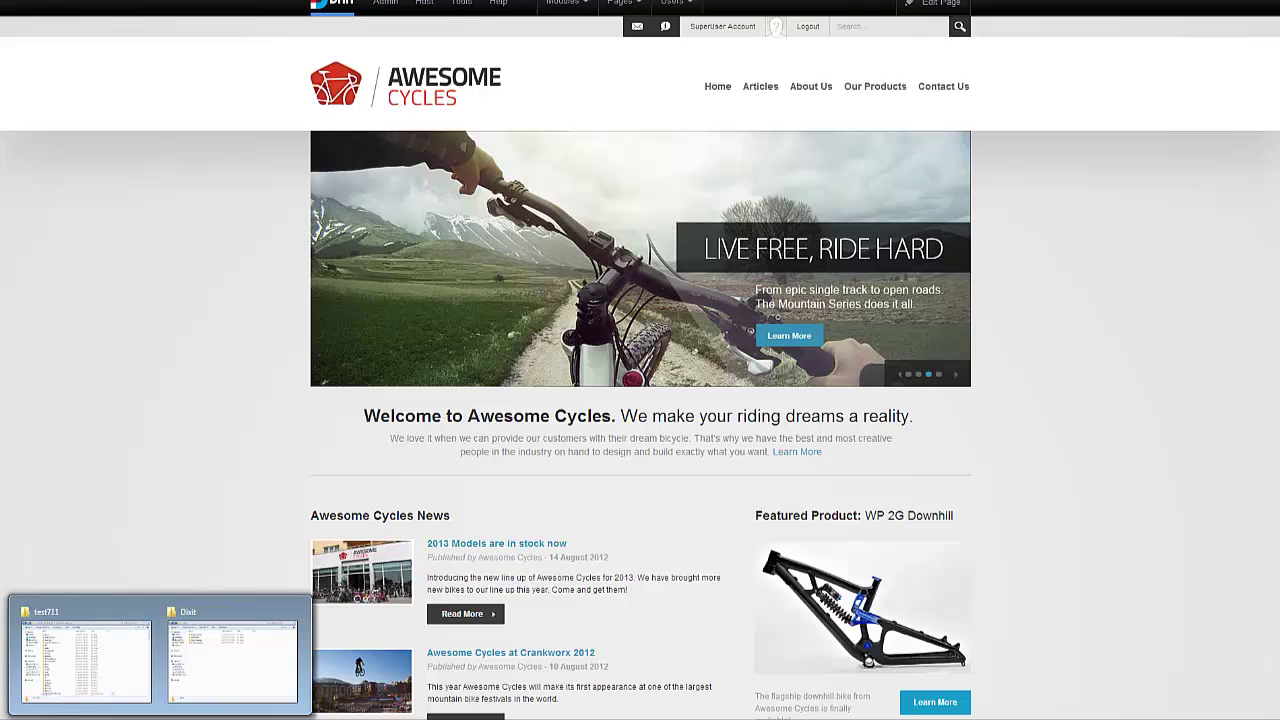
left_click(204, 669)
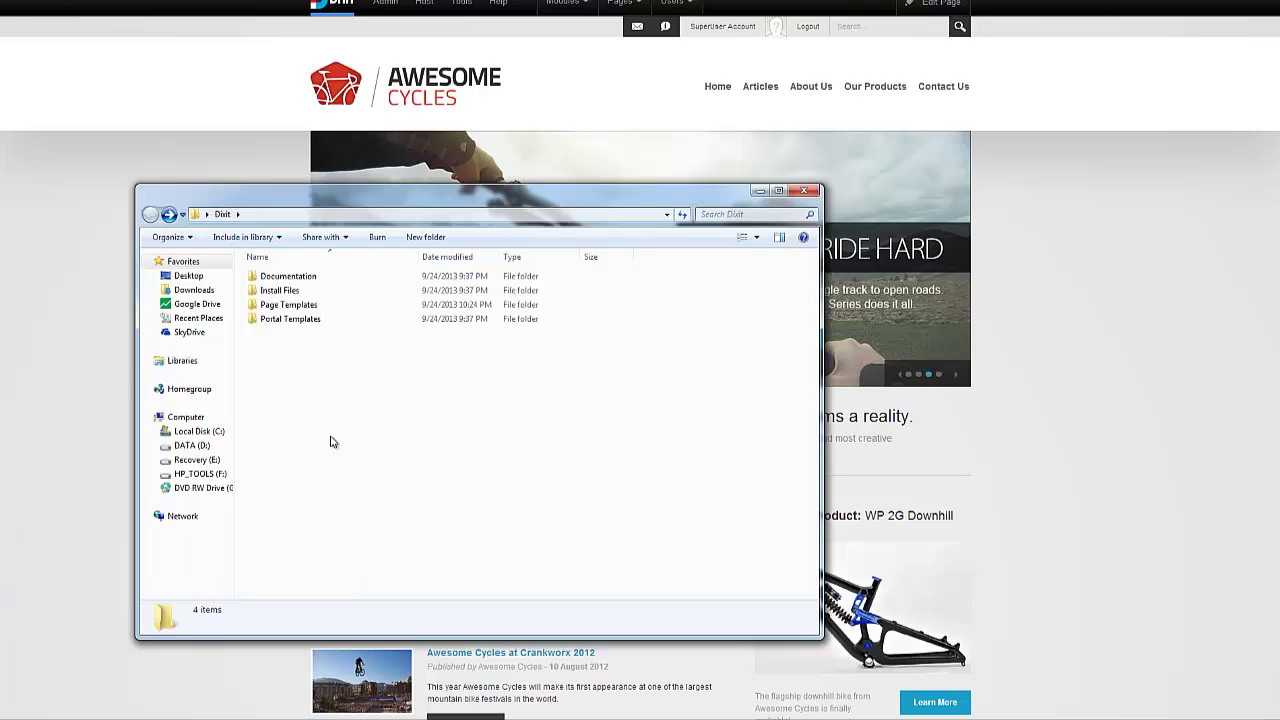
left_click_drag(415, 198, 629, 129)
left_click_drag(600, 278, 575, 257)
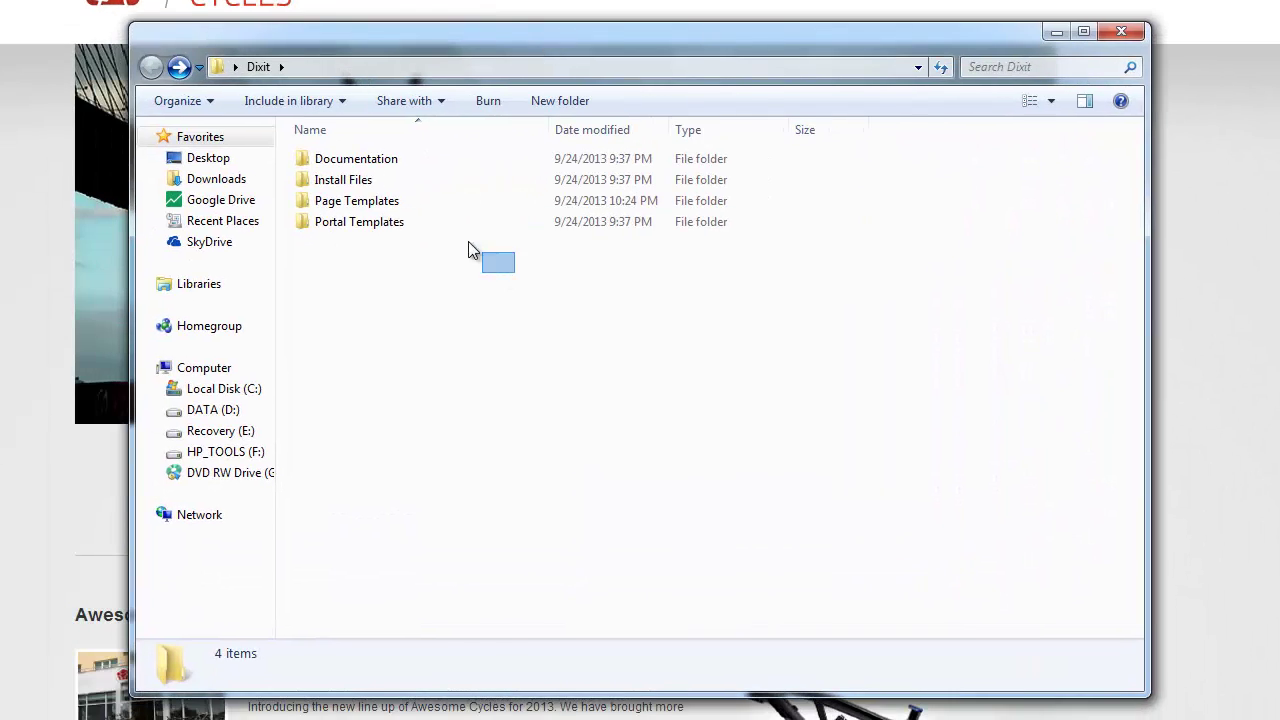
left_click_drag(468, 242, 380, 165)
left_click(457, 300)
- Look through the page template files in the Page Templates folder, and return to the Dixit folder
double_click(407, 203)
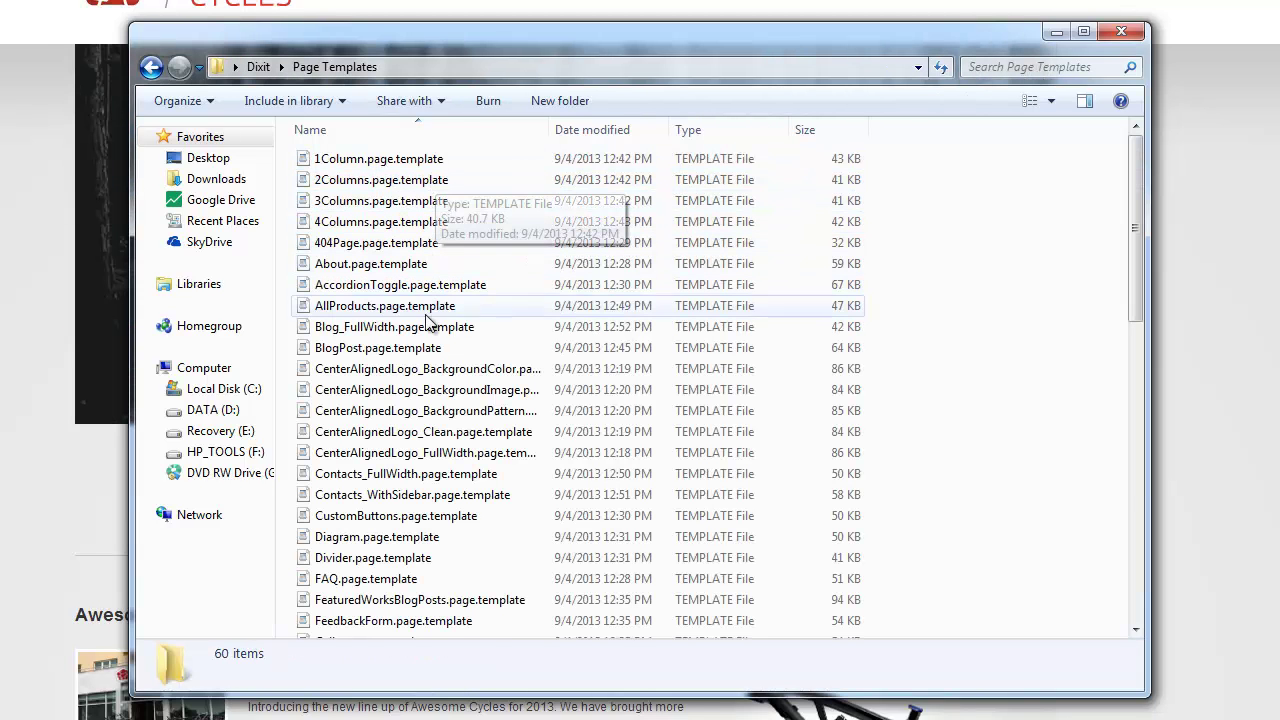
scroll(432, 242, "down", 1)
scroll(471, 257, "up", 1)
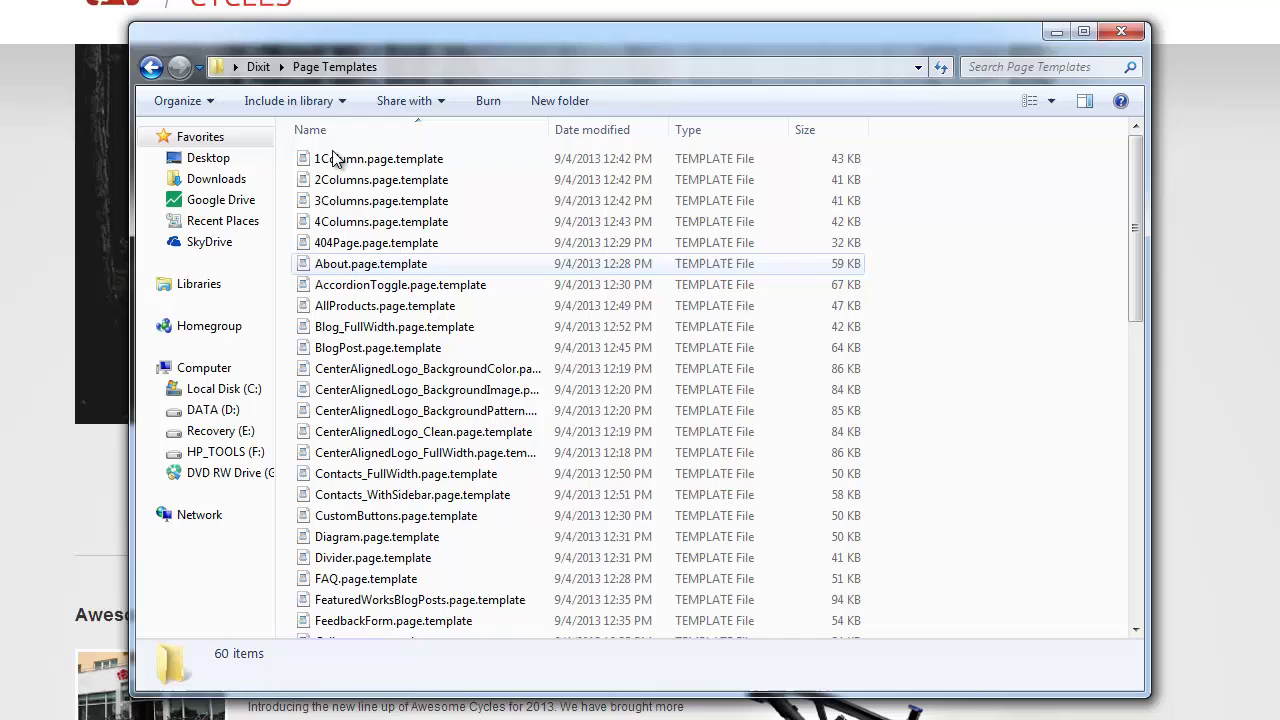
left_click(152, 67)
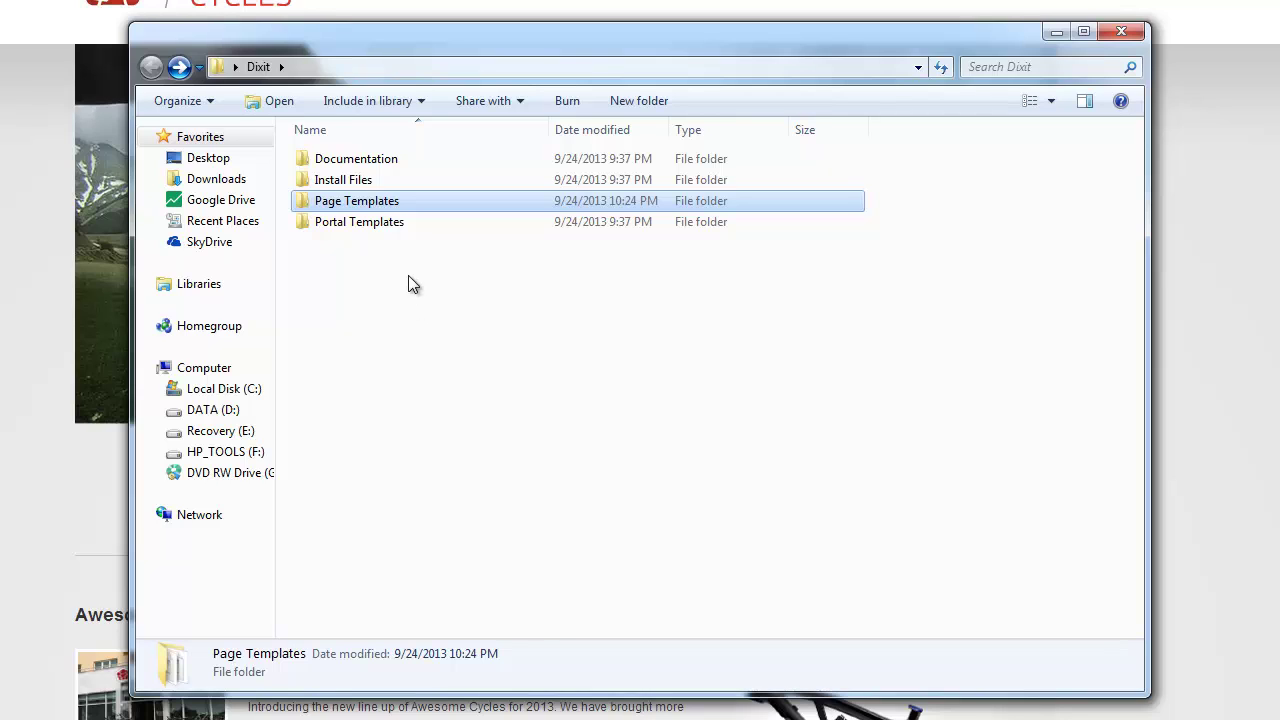
- Copy Dixit.template.resources out of Dixit_DNN7_Portal_Template.zip in Portal Templates into the main Dixit folder
double_click(397, 222)
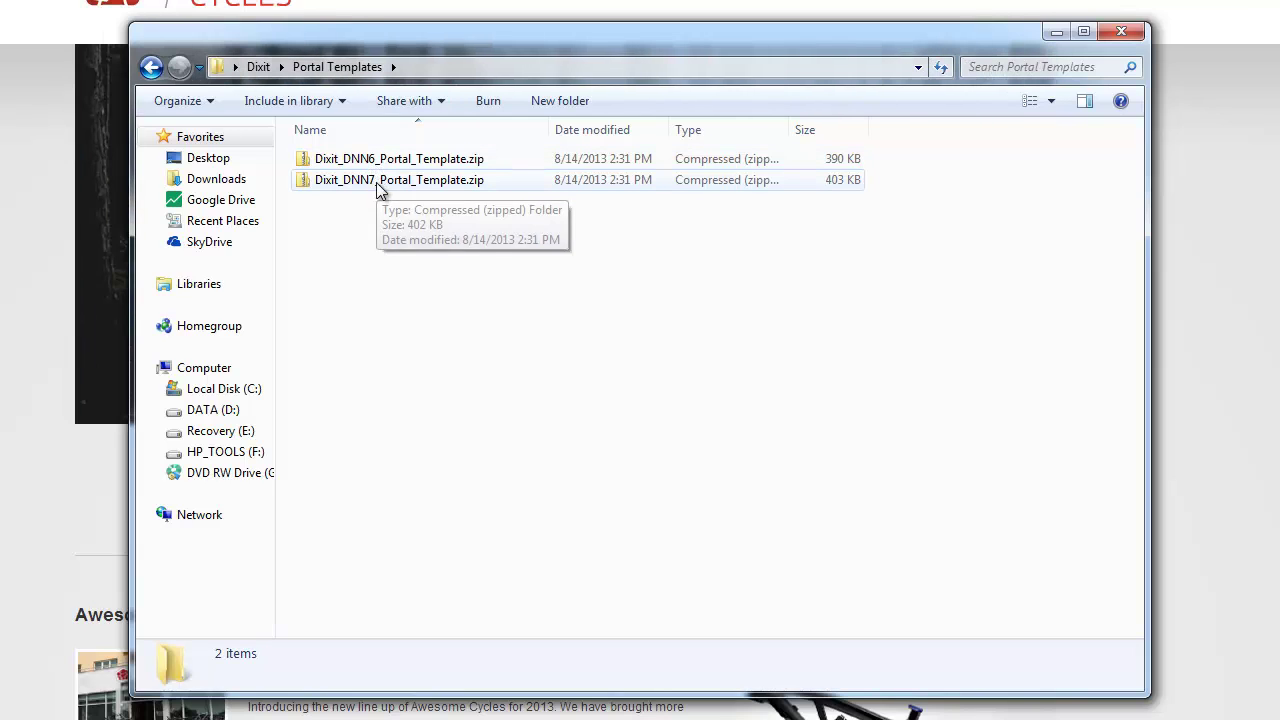
double_click(378, 183)
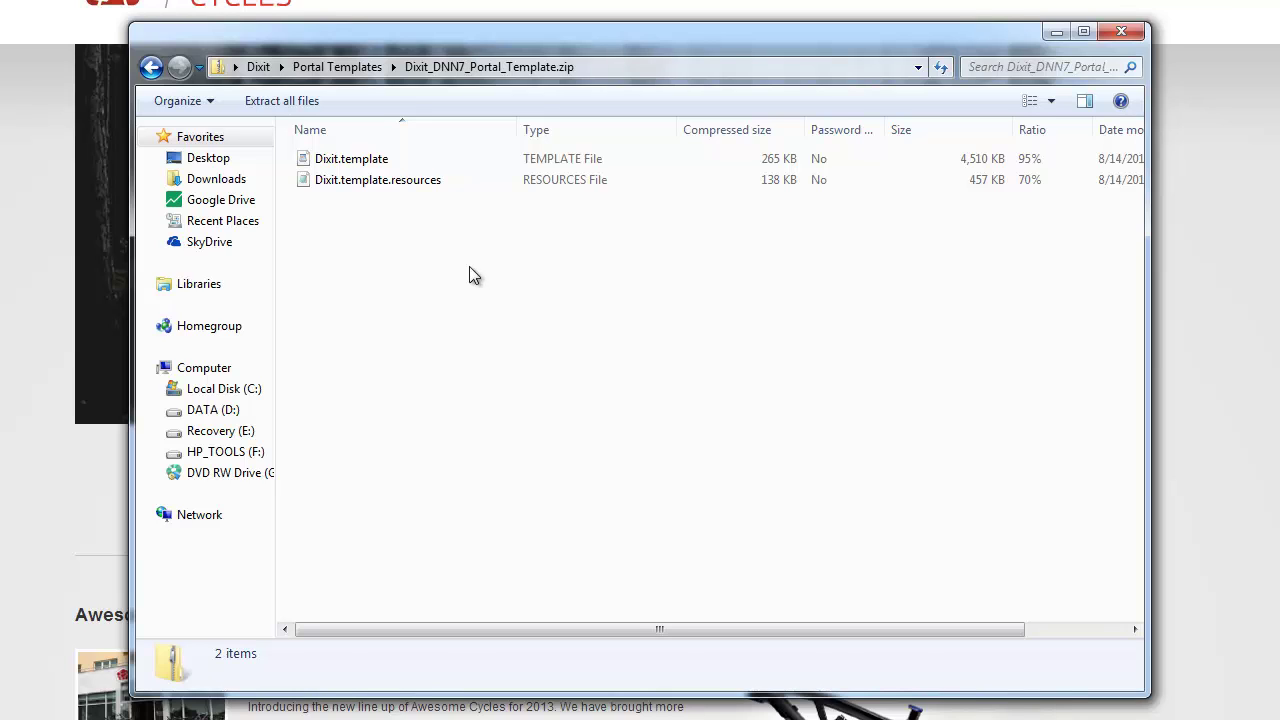
left_click(430, 182)
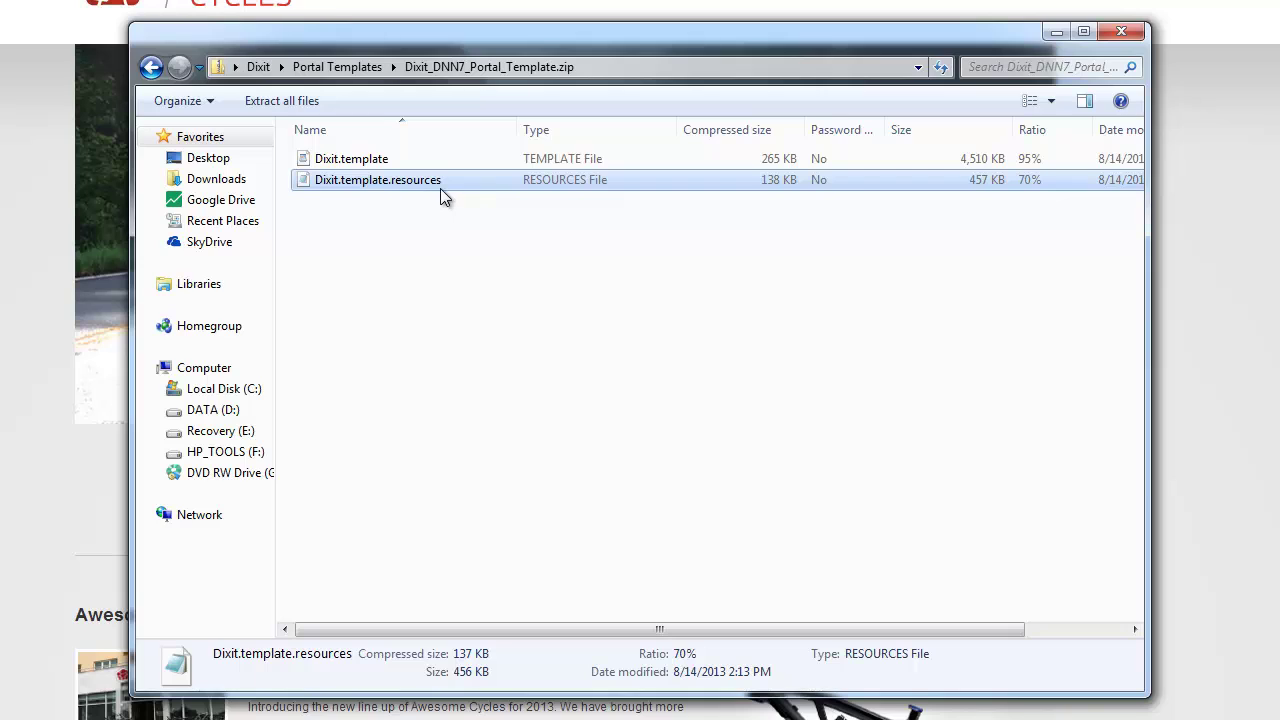
right_click(434, 187)
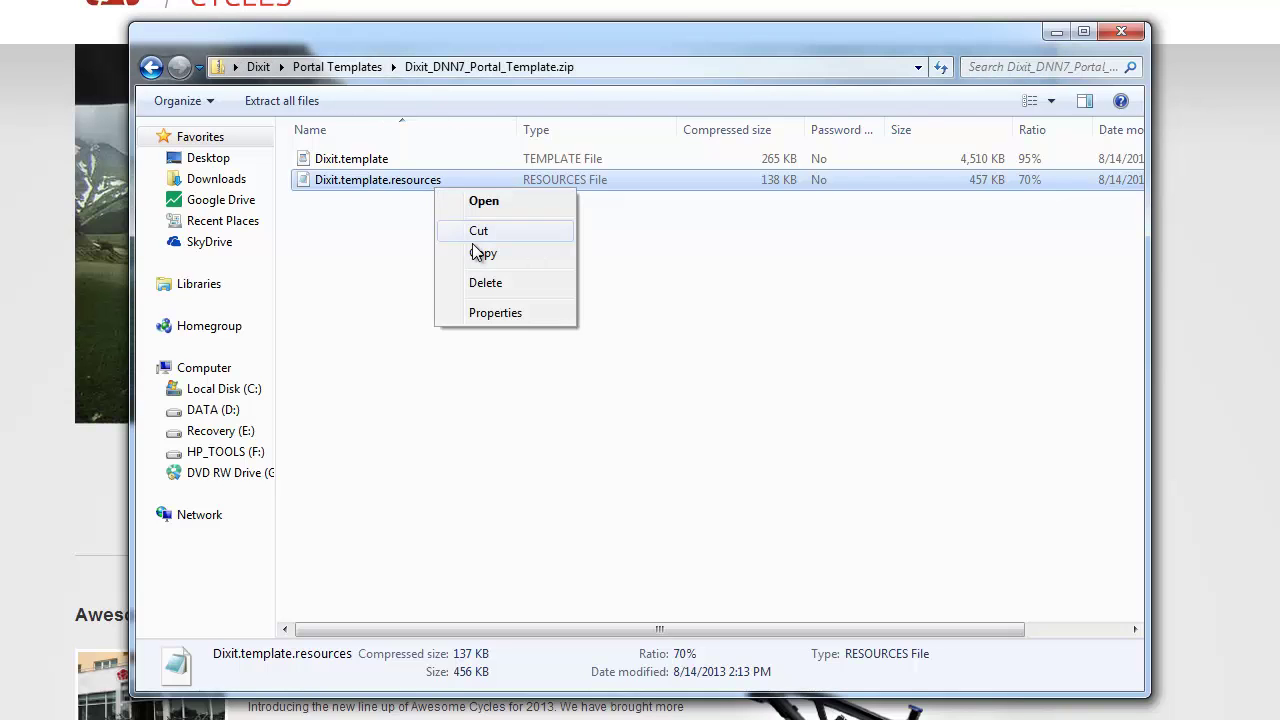
left_click(484, 252)
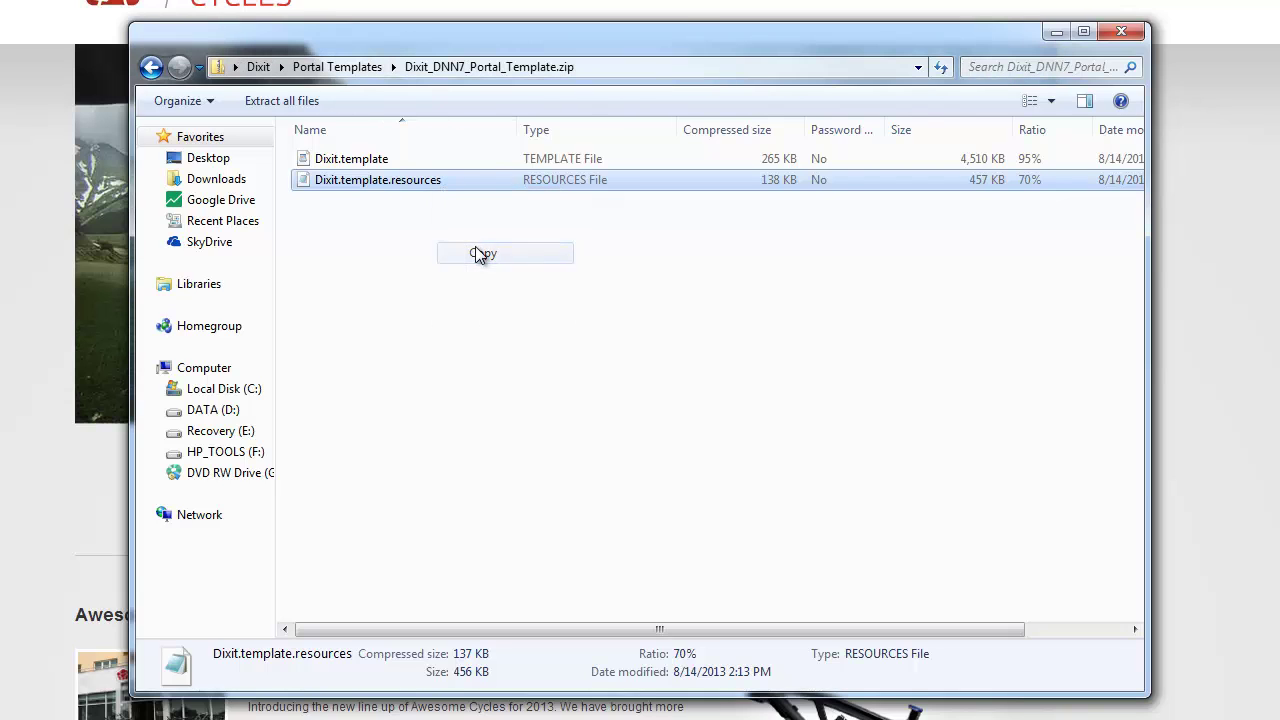
left_click(266, 66)
right_click(393, 292)
left_click(446, 482)
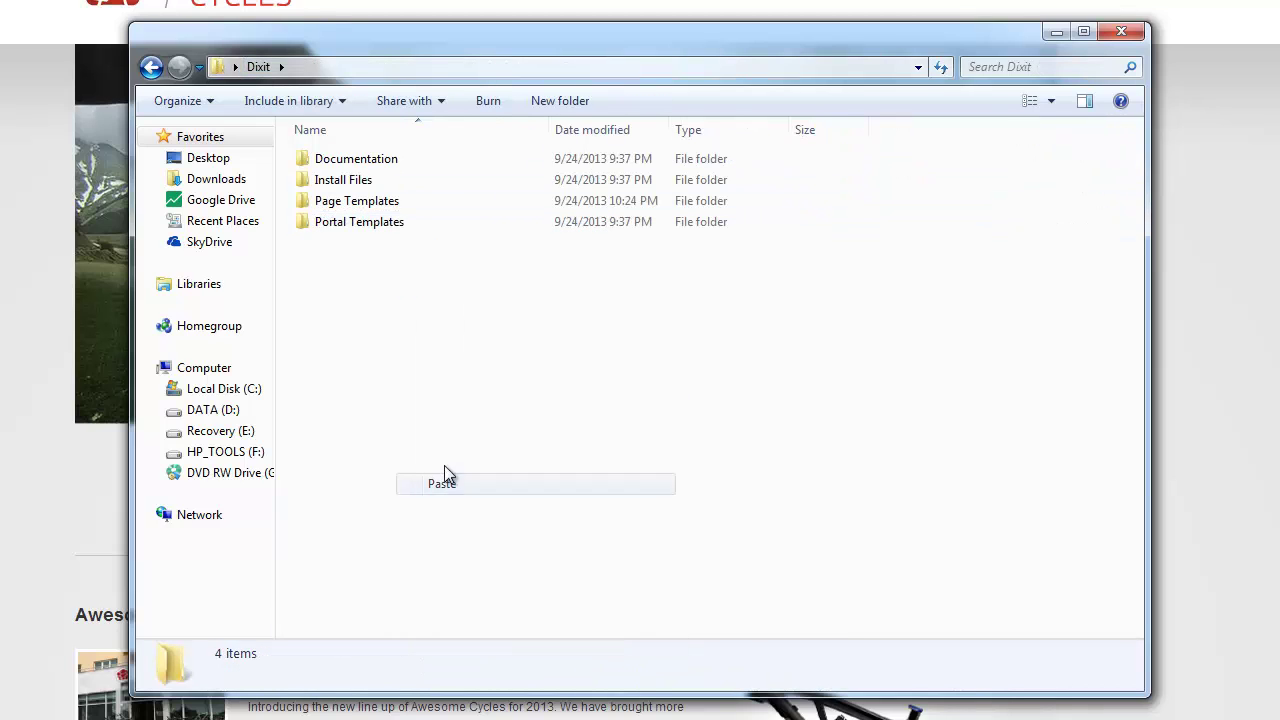
- Rename the copied Dixit.template.resources file to Dixit.template.zip and accept the extension change
left_click(430, 250)
key("F2")
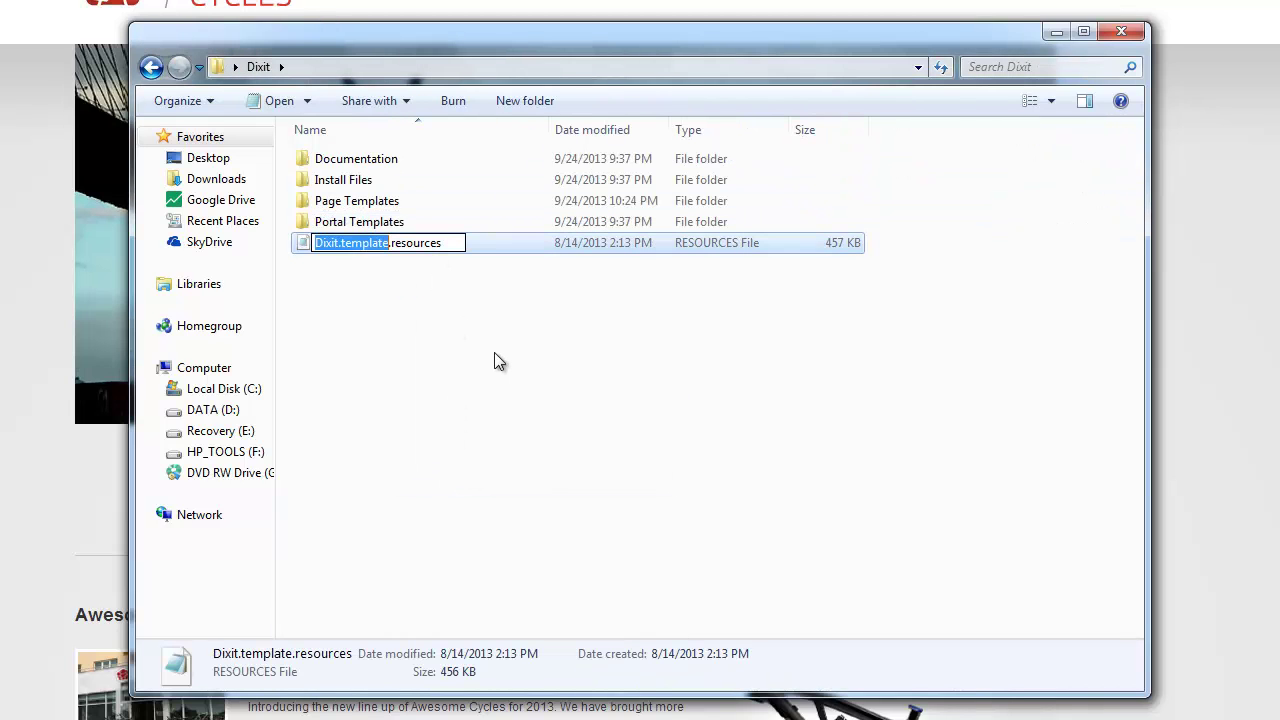
key("End")
key("BackSpace")
key("BackSpace")
key("BackSpace")
key("BackSpace")
key("BackSpace")
key("BackSpace")
key("BackSpace")
key("BackSpace")
key("BackSpace")
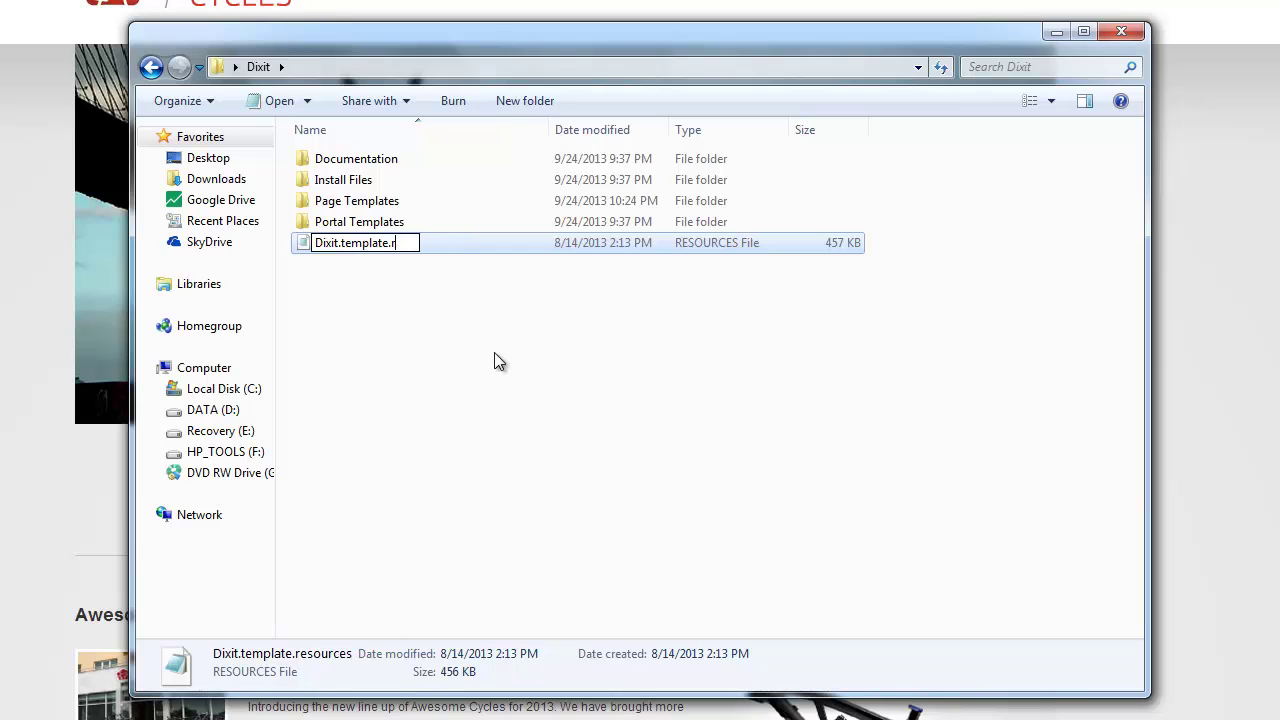
type("zip")
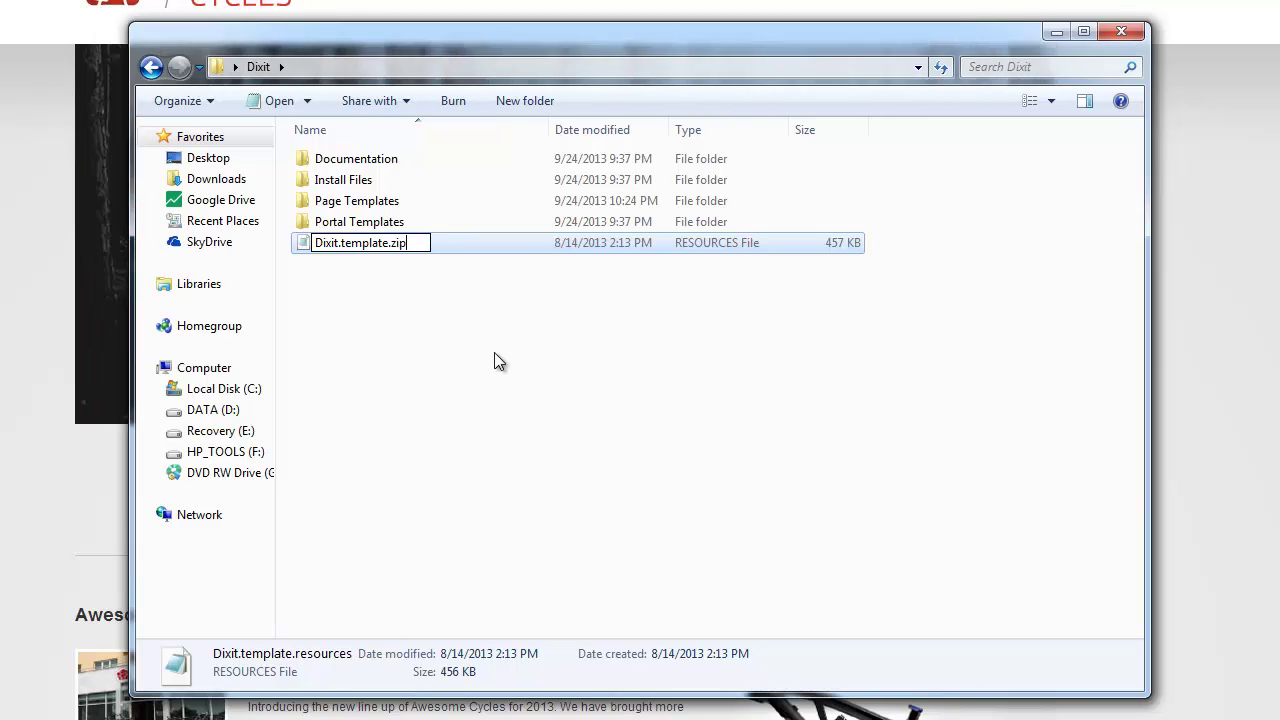
key("Return")
key("Return")
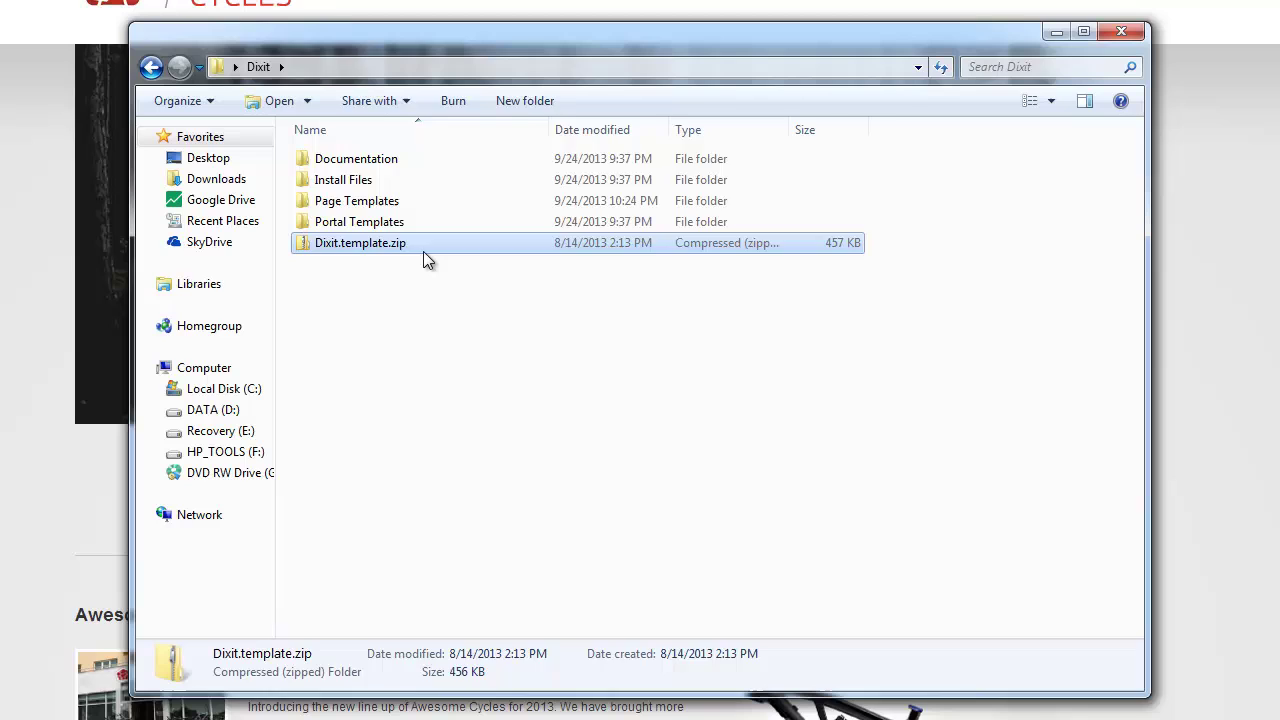
- Examine the contents of Dixit.template.zip down to the PortalTemplate img folder, and return to the Dixit folder
double_click(423, 251)
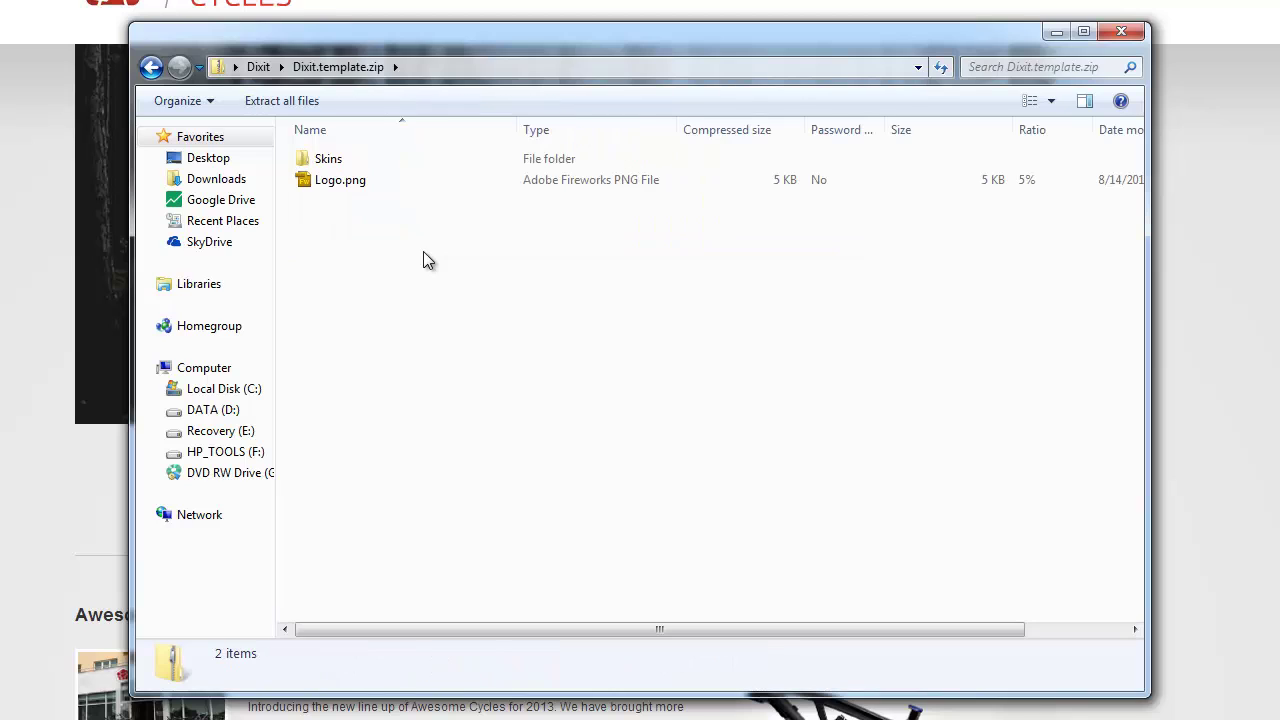
double_click(343, 162)
double_click(350, 164)
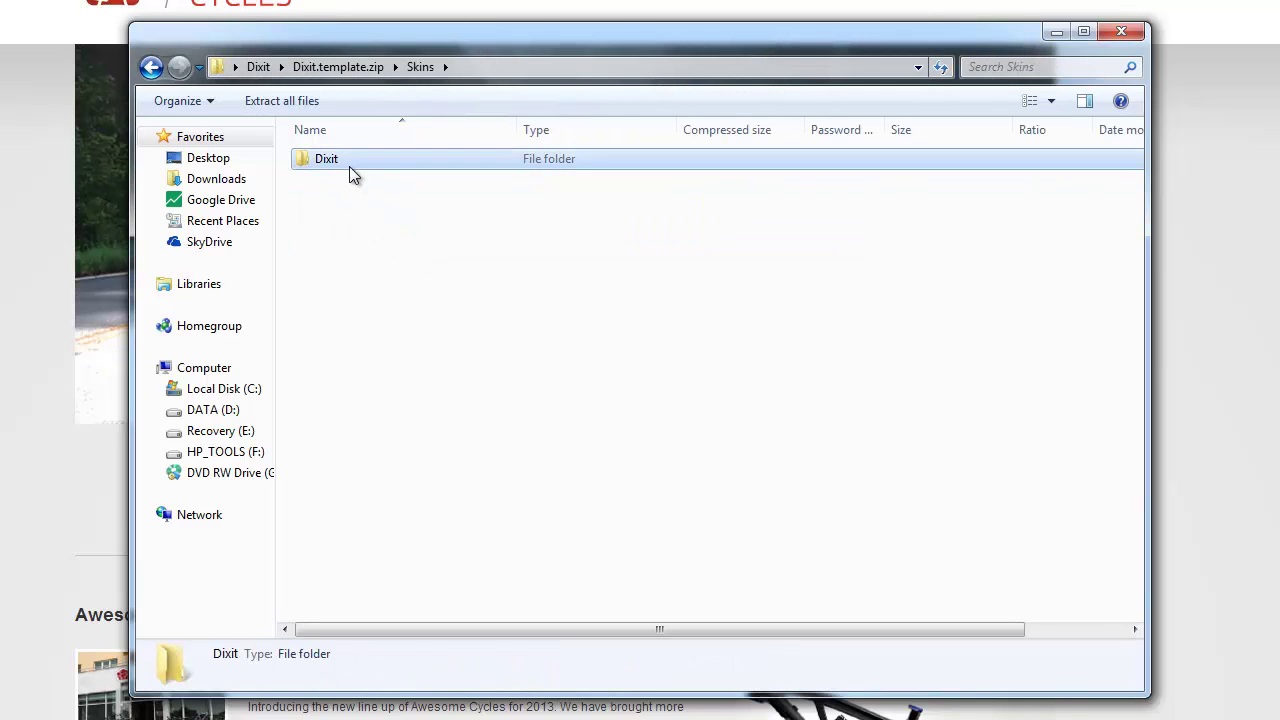
double_click(348, 160)
double_click(347, 166)
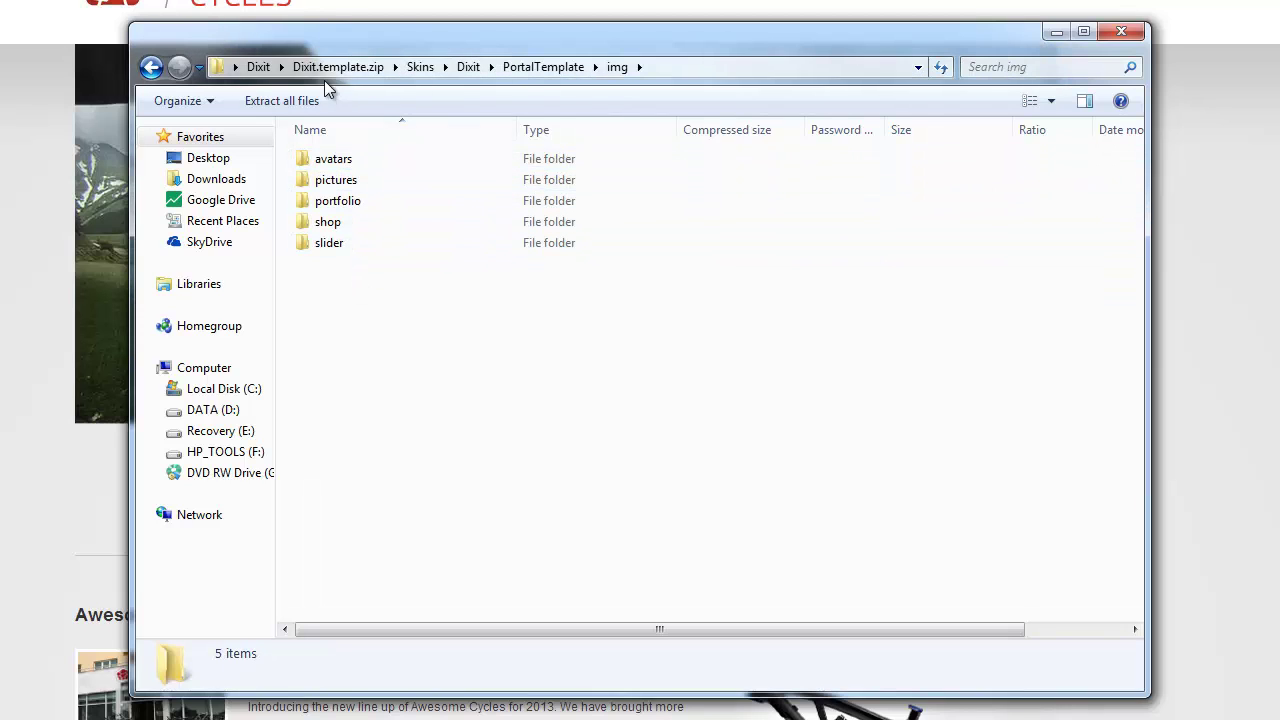
left_click(152, 67)
left_click(152, 67)
left_click(152, 67)
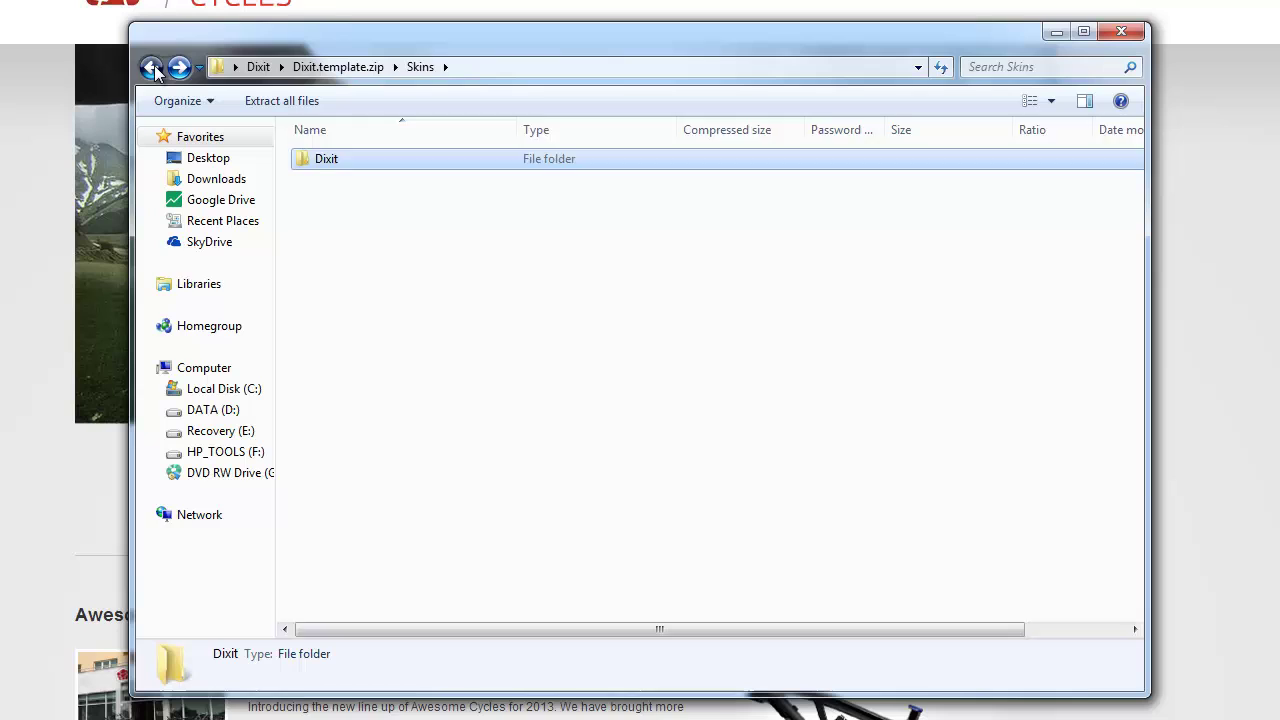
left_click(152, 67)
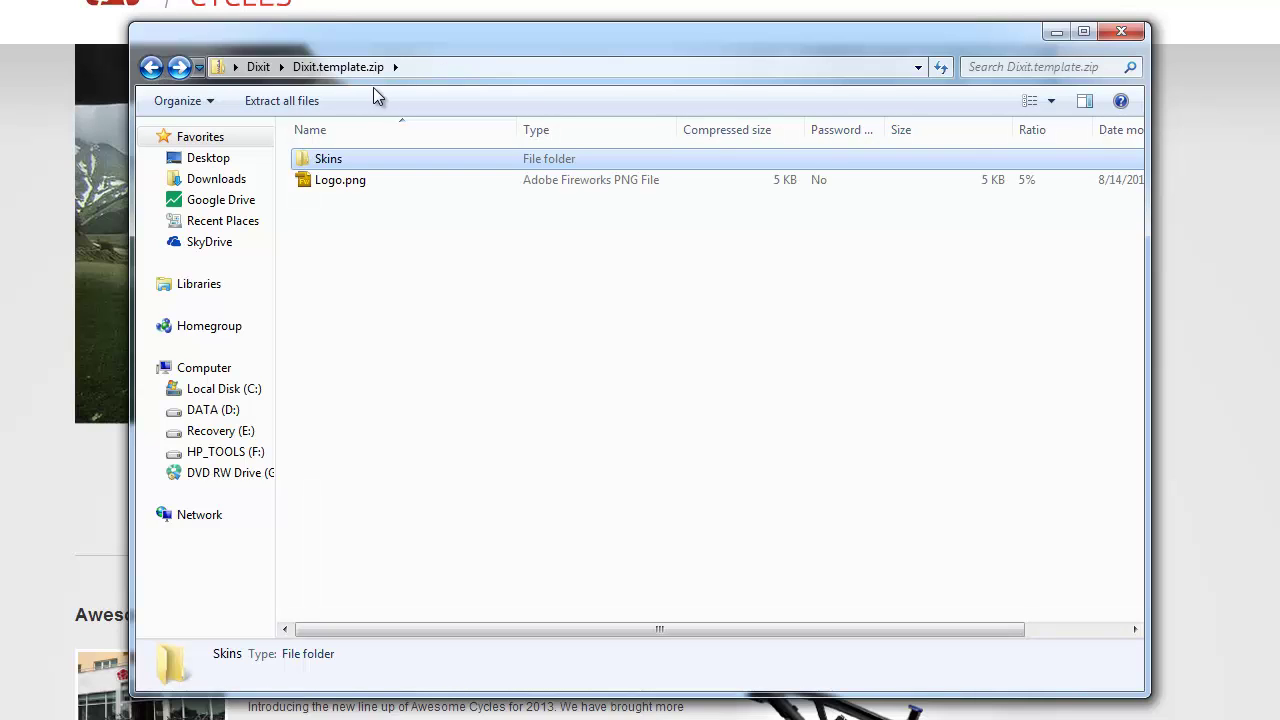
left_click(145, 70)
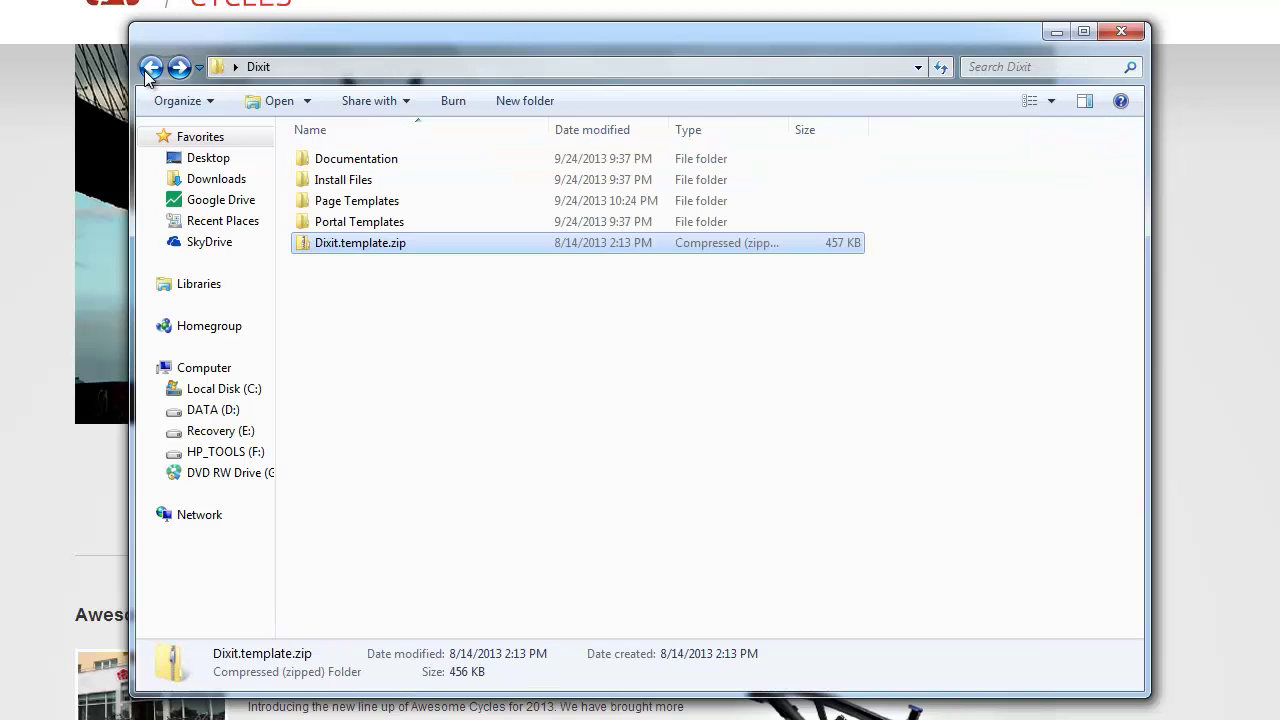
left_click(414, 305)
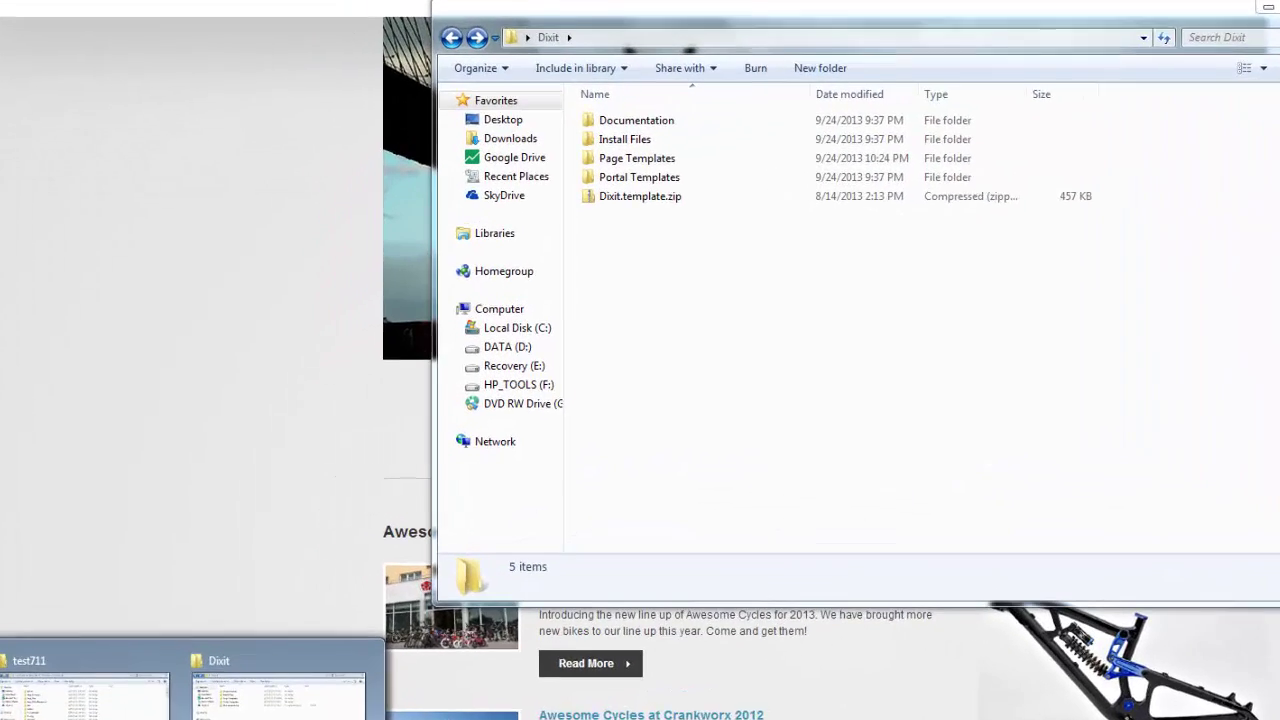
- Copy Dixit.template.zip from the Dixit folder into the Portals\0 folder of the test711 website
left_click(88, 650)
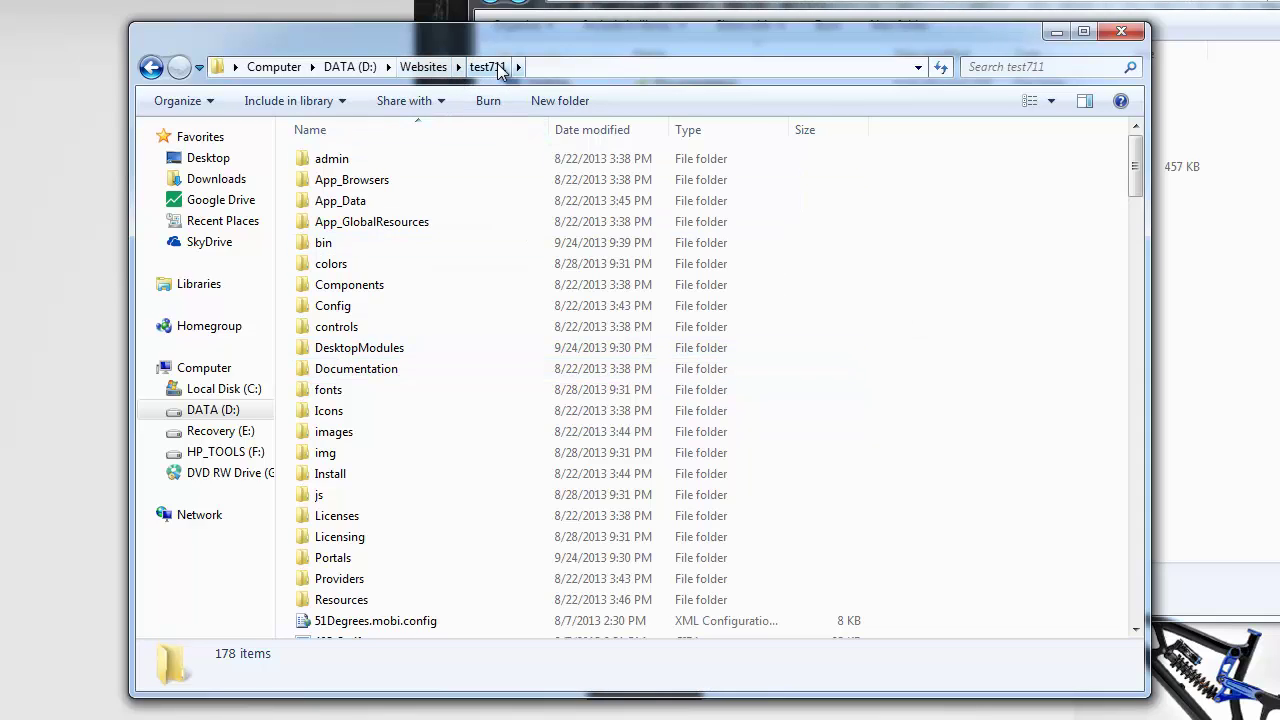
double_click(355, 558)
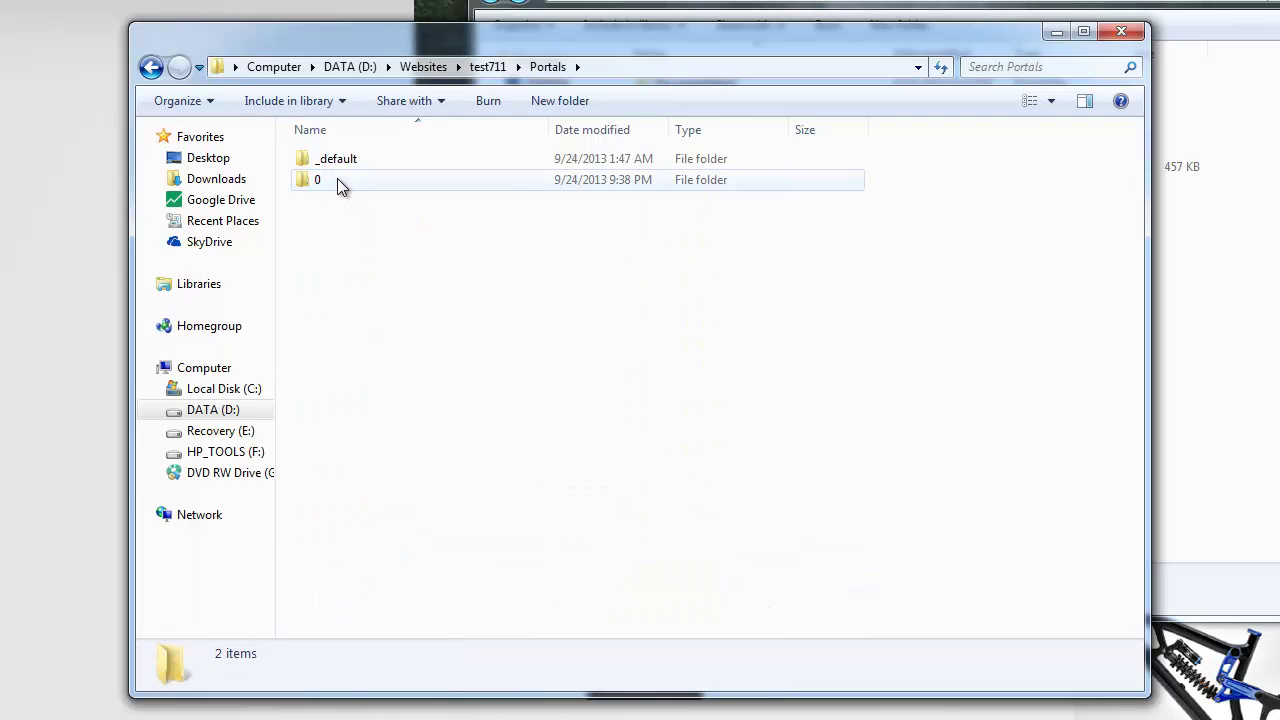
double_click(337, 179)
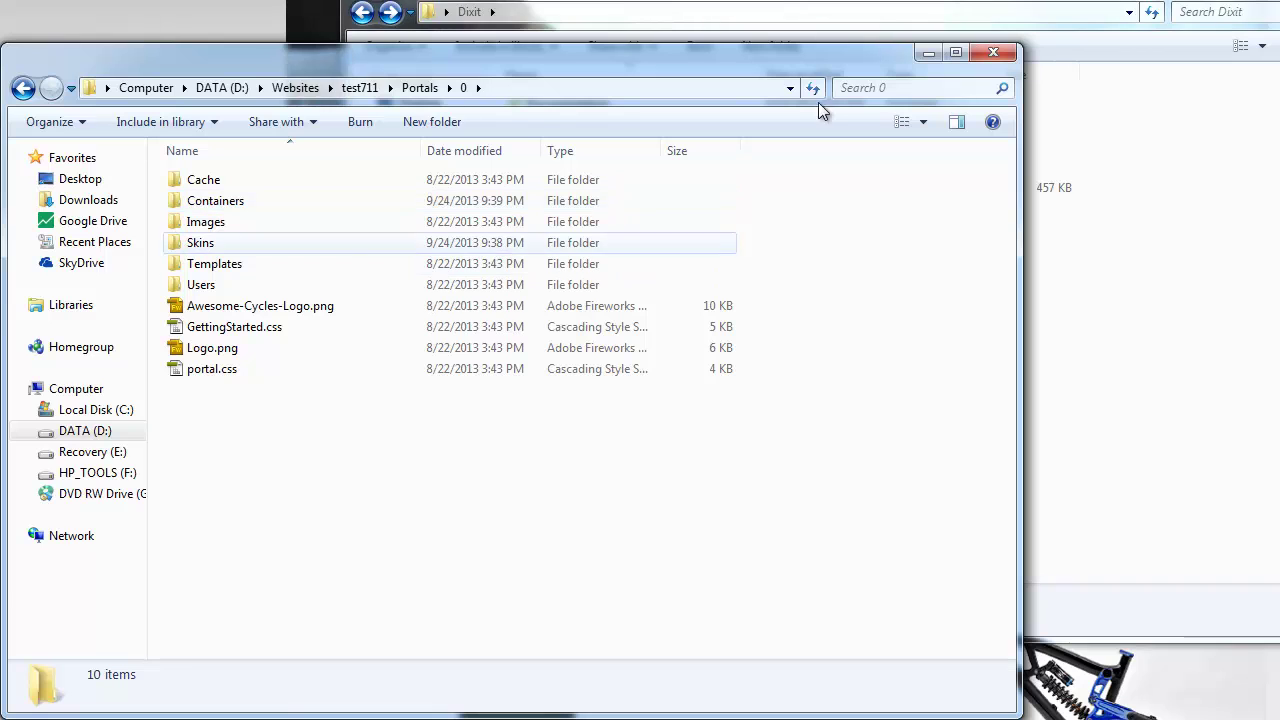
left_click_drag(854, 3, 1060, 3)
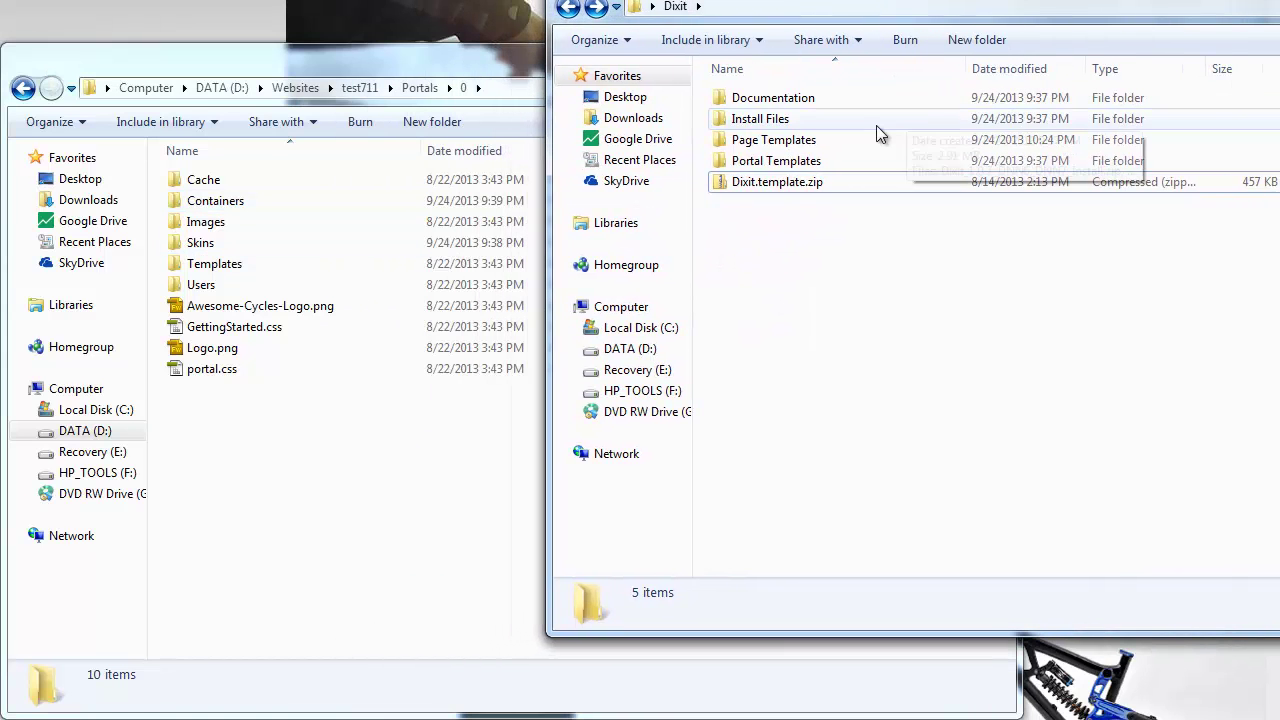
left_click_drag(880, 181, 378, 475)
left_click_drag(453, 458, 455, 460)
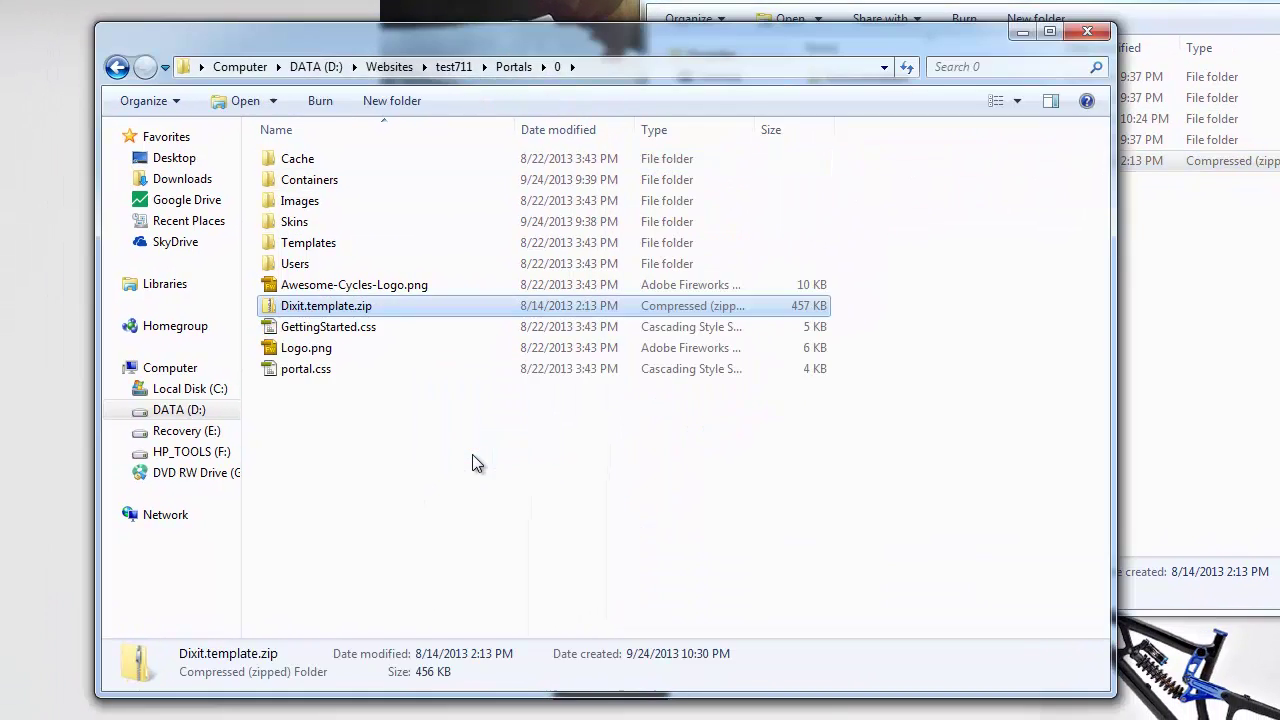
- Extract Dixit.template.zip directly into the website's Portals\0 folder, replacing all existing files
right_click(359, 321)
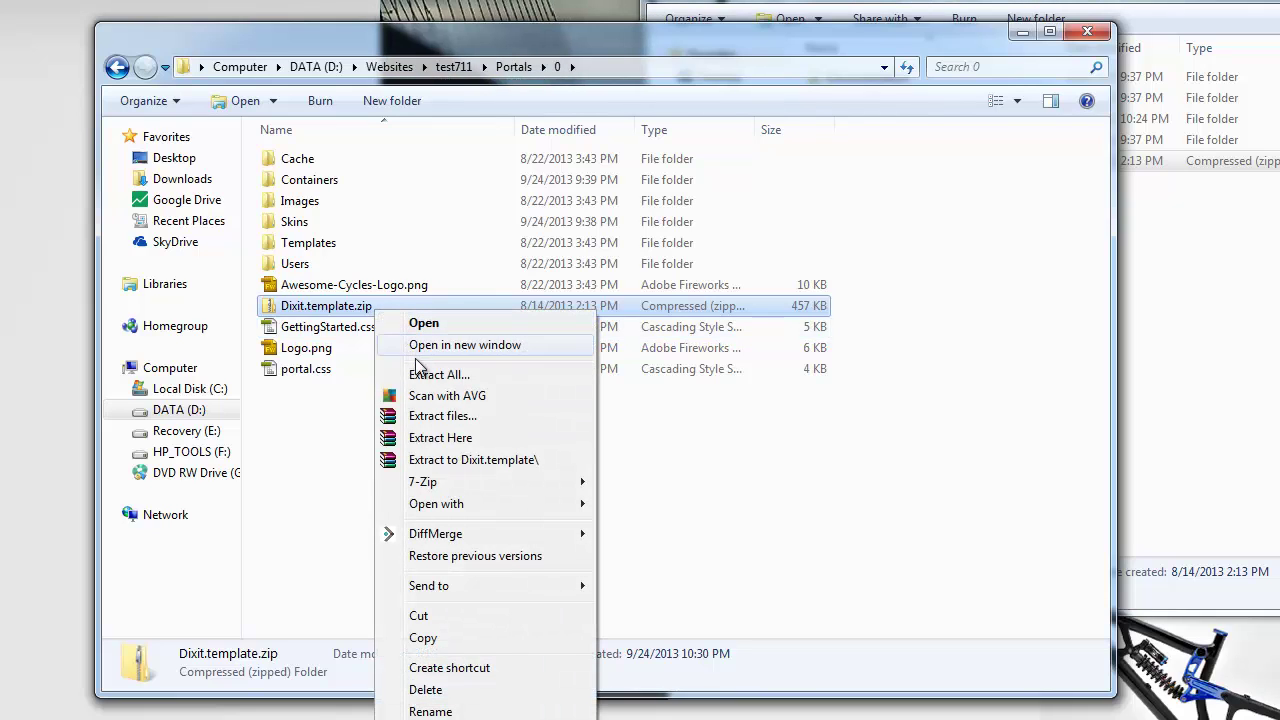
left_click(481, 434)
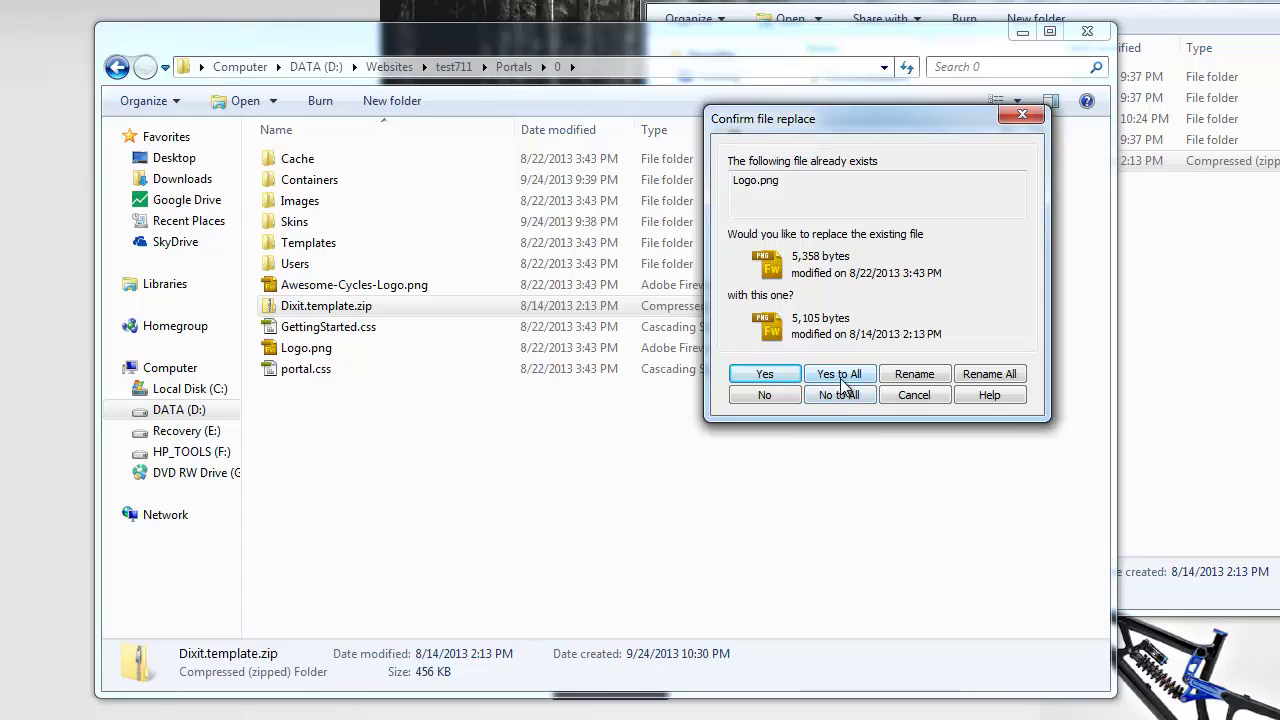
left_click(841, 380)
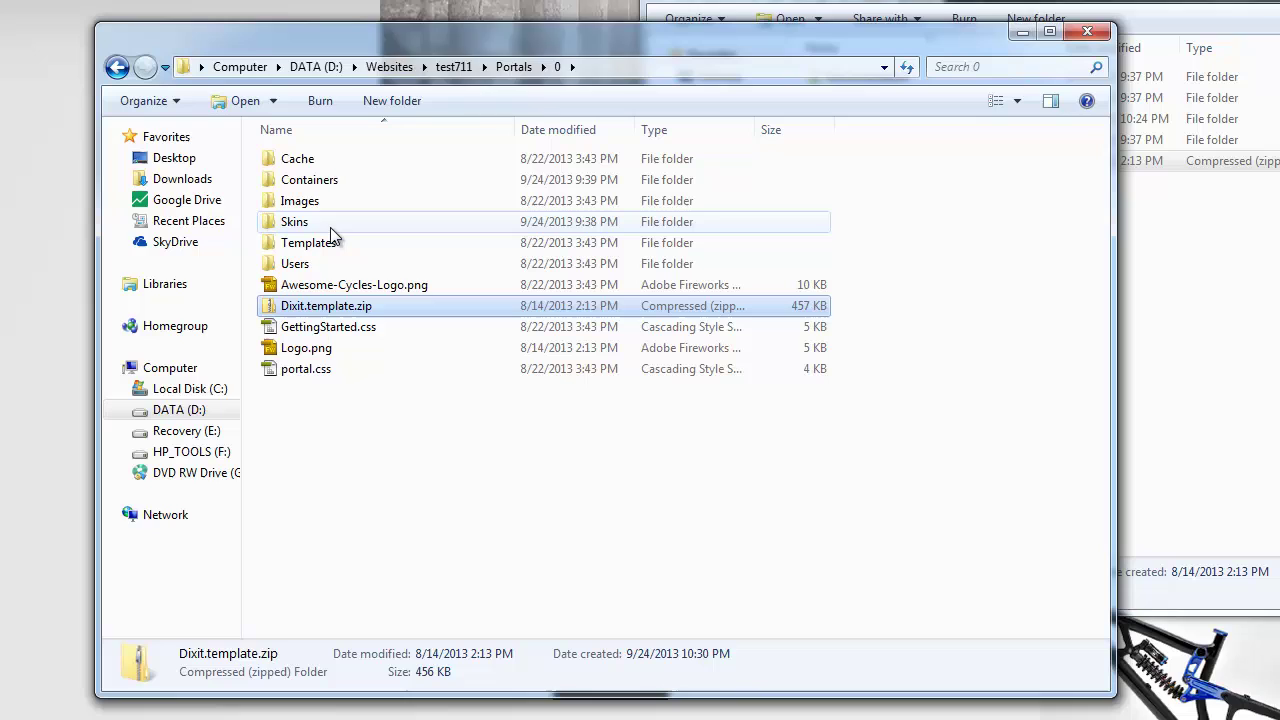
- Check the extracted image folders under Skins\Dixit\PortalTemplate\img in the website's portal folder
double_click(318, 223)
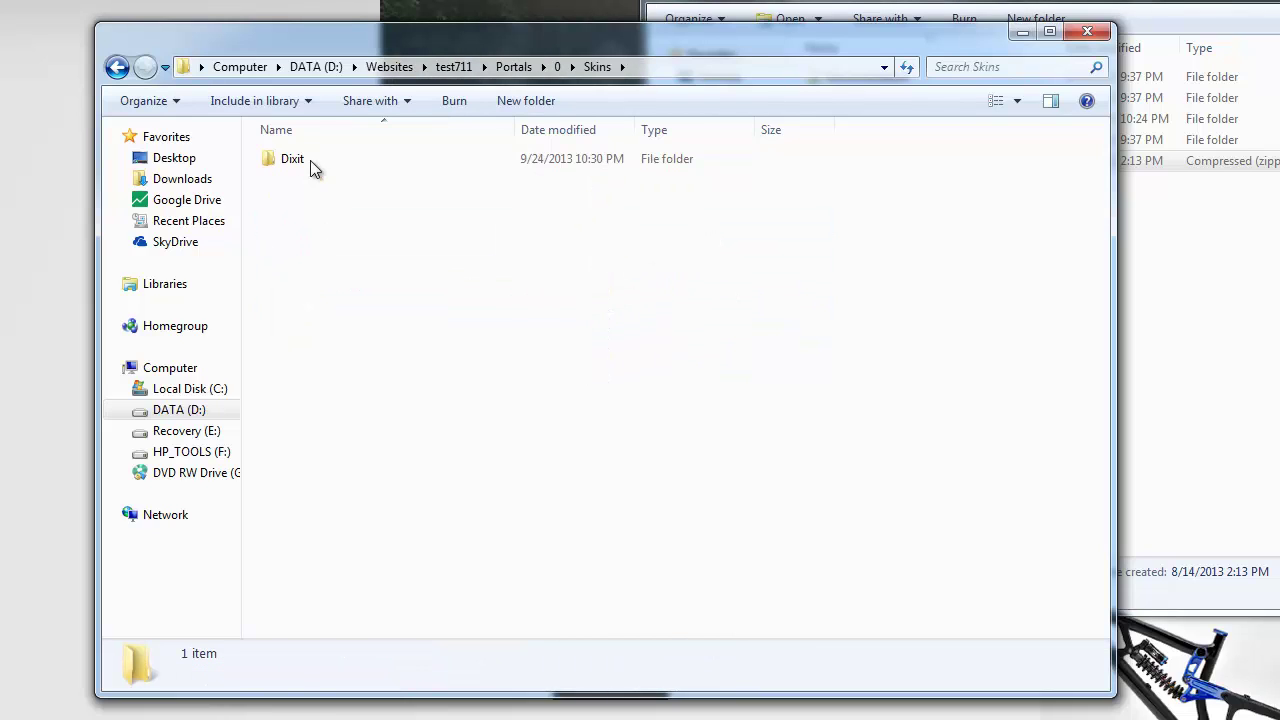
double_click(314, 160)
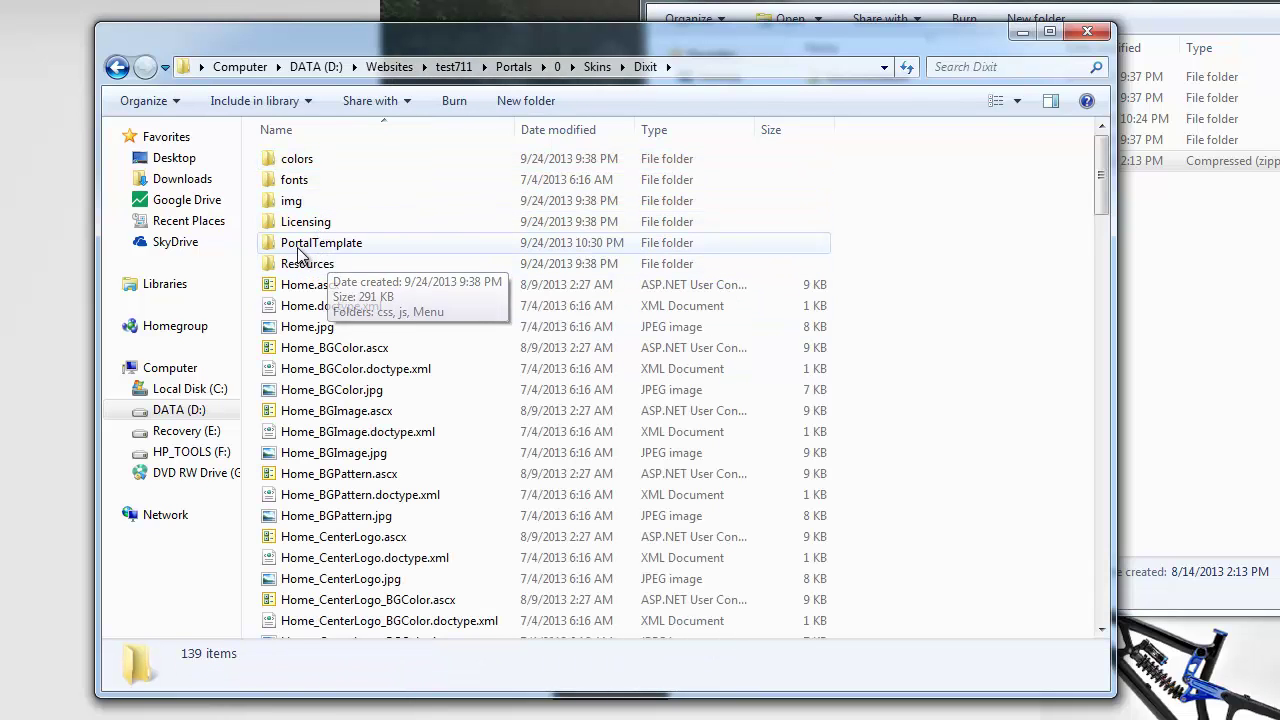
double_click(350, 243)
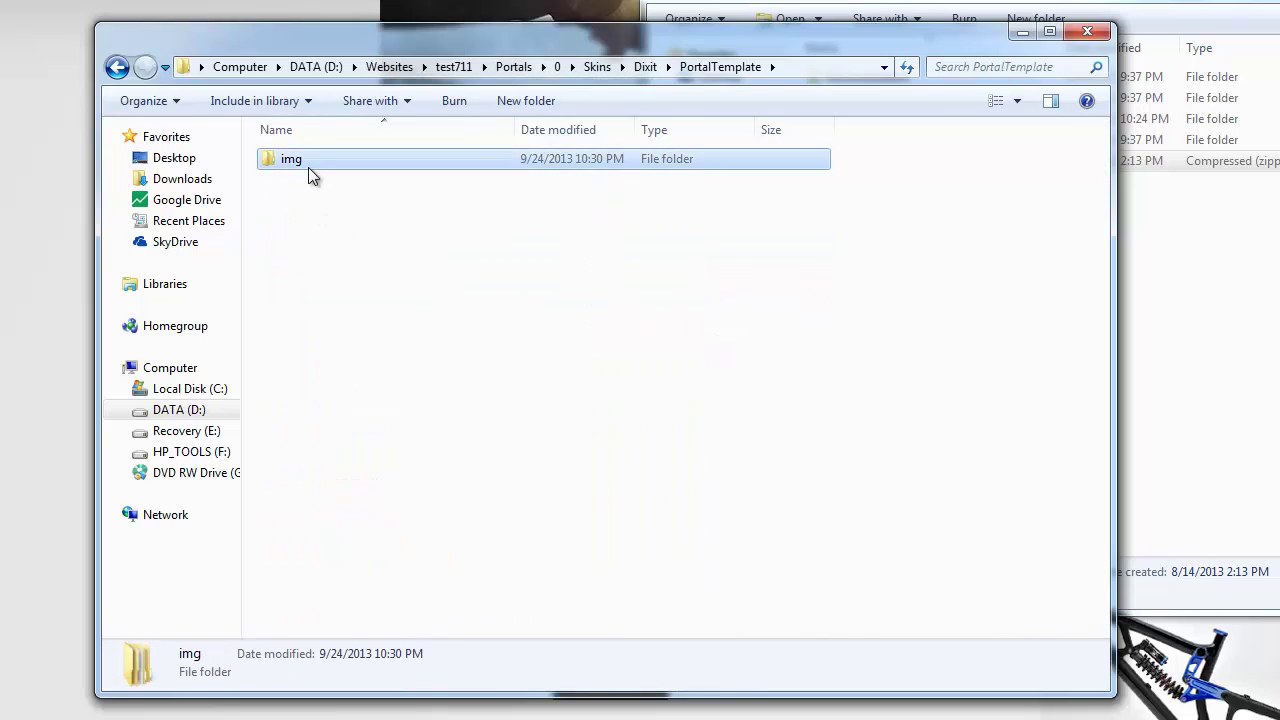
double_click(308, 164)
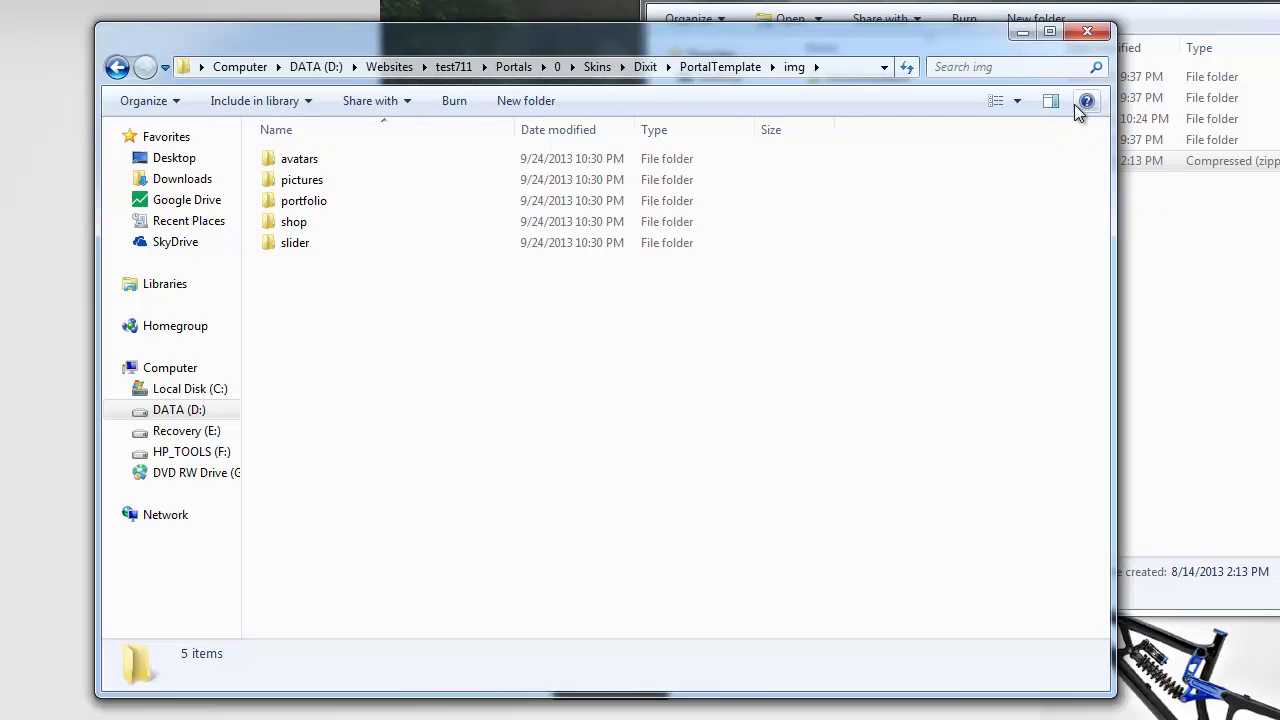
- Return to the test711 folder and view the Home layout variants on the Dixit demo site in the browser
left_click(447, 67)
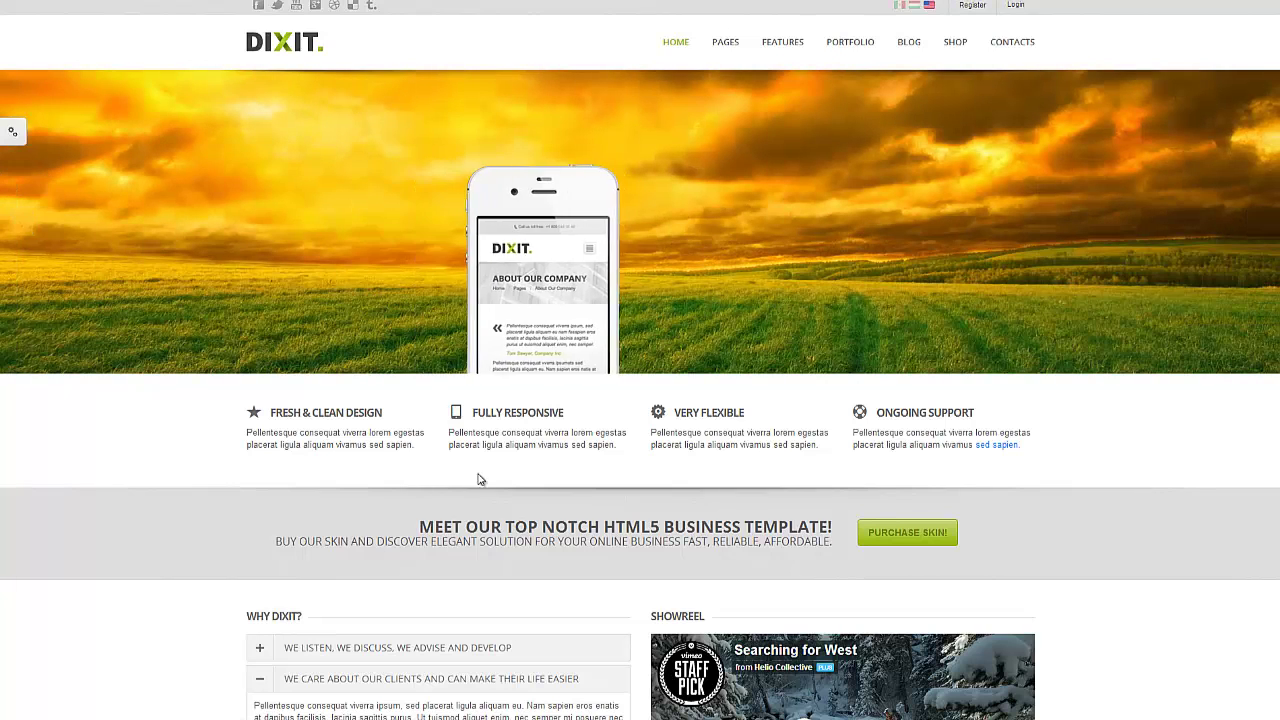
mouse_move(674, 43)
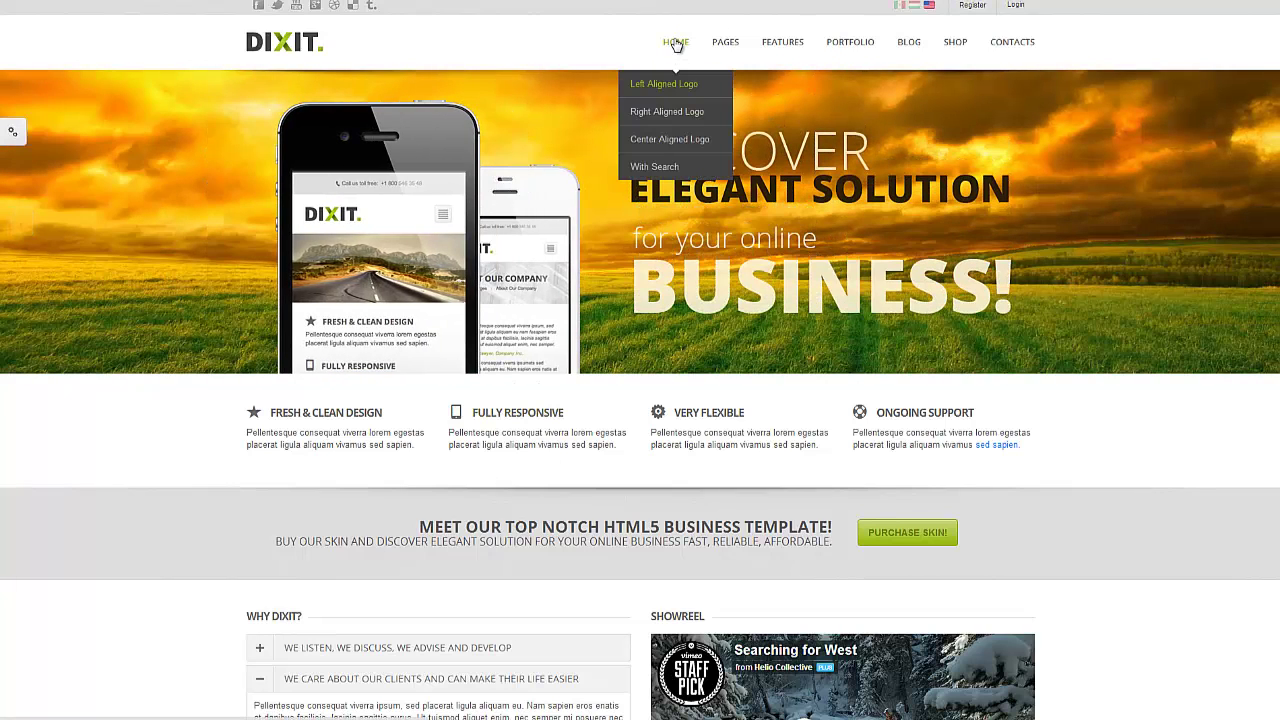
mouse_move(670, 99)
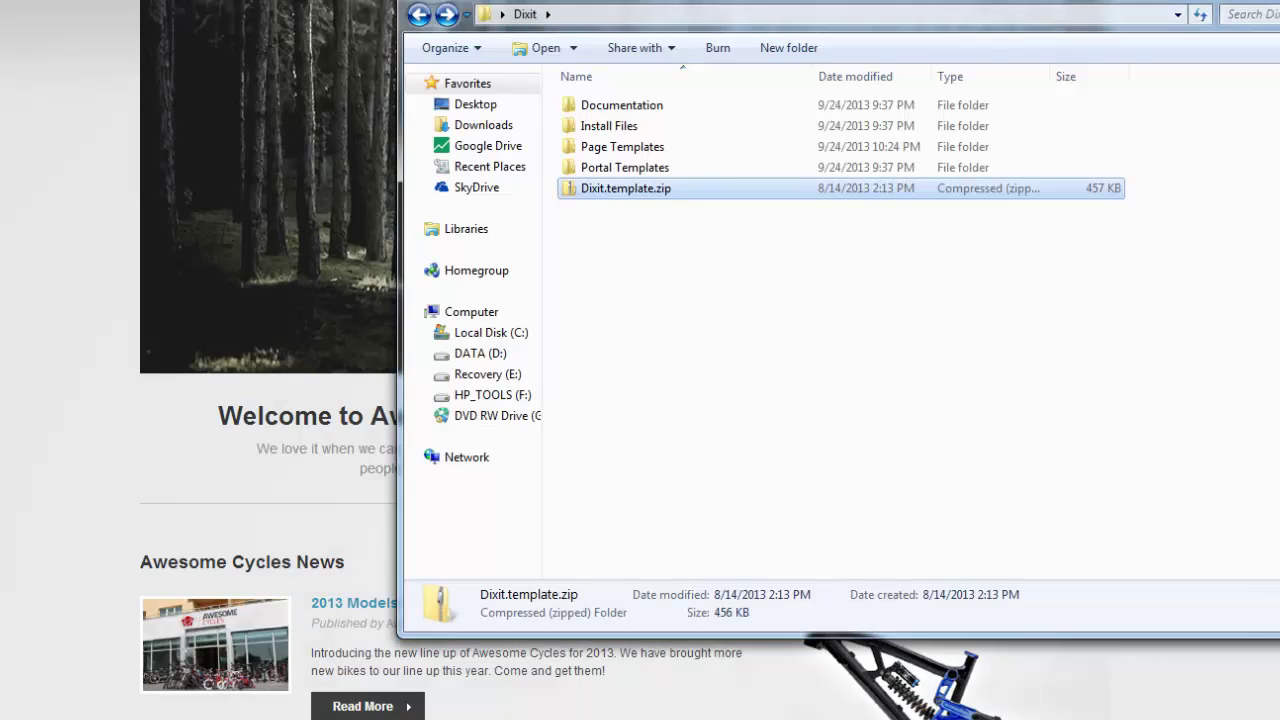
- Copy the LeftAlignedLogo_FullWidth.page.template file from the Page Templates folder inside the Dixit folder
double_click(627, 147)
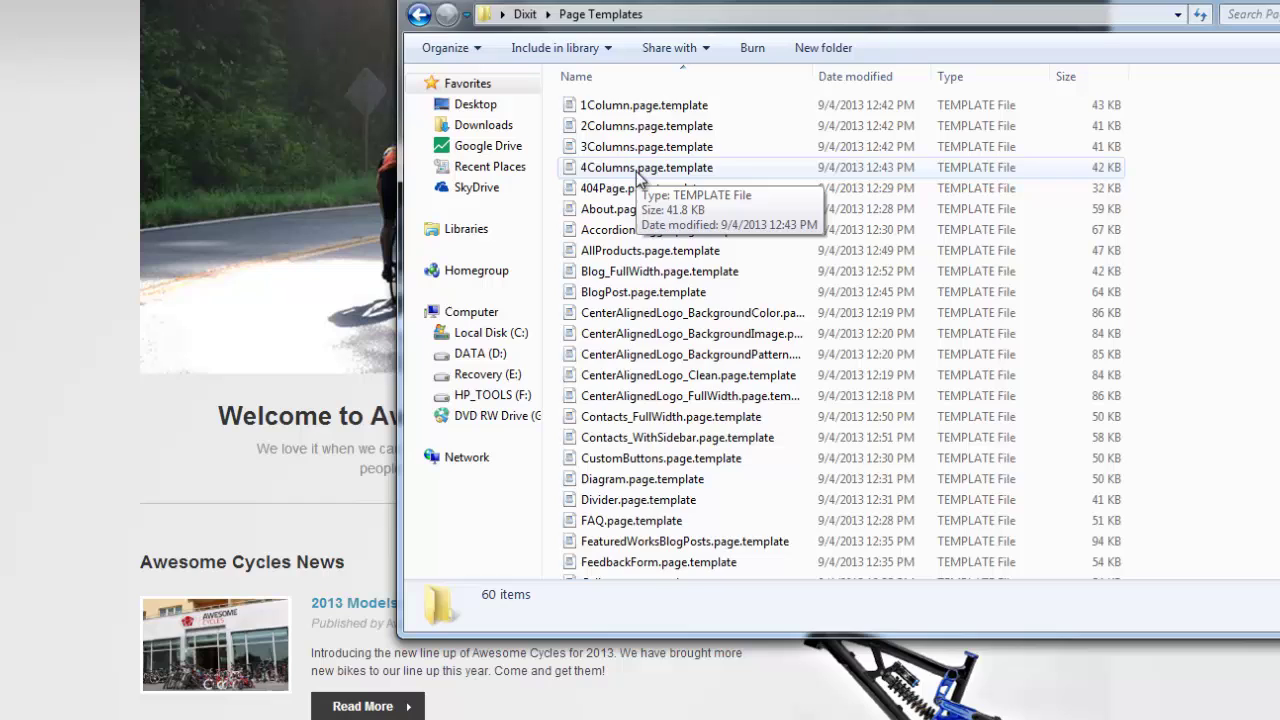
scroll(640, 175, "down", 4)
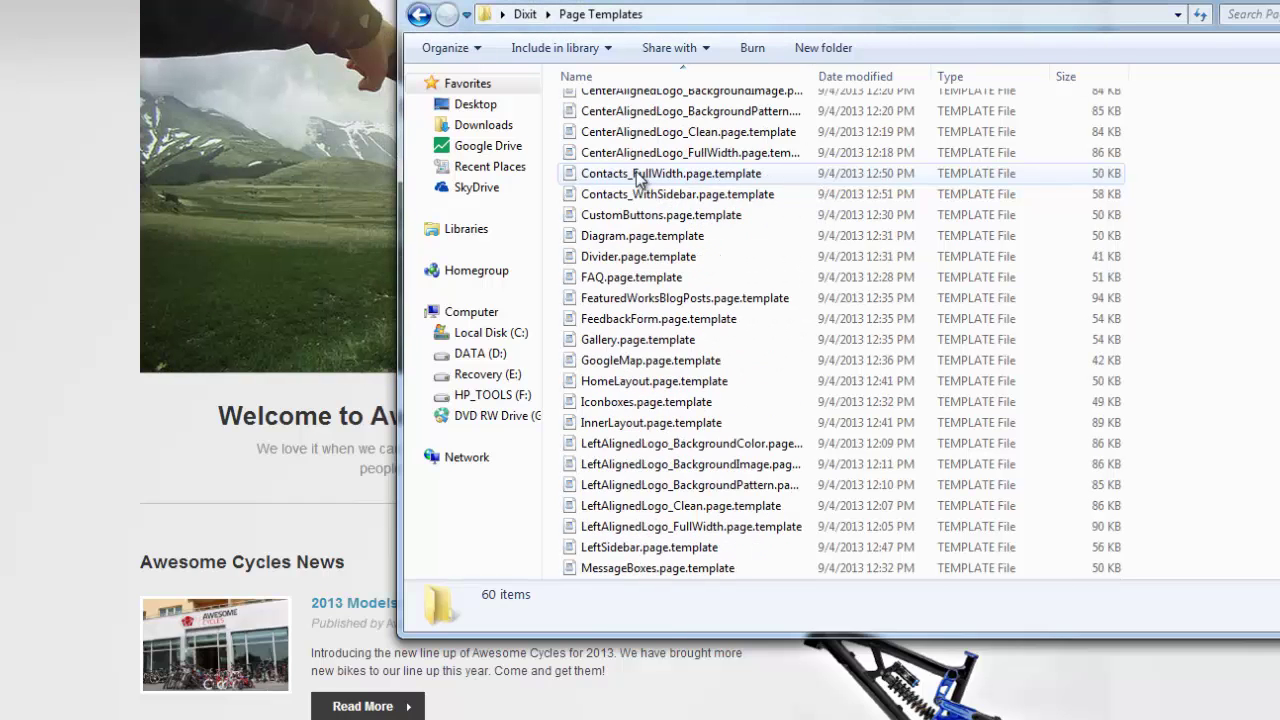
scroll(640, 175, "down", 2)
scroll(640, 175, "down", 1)
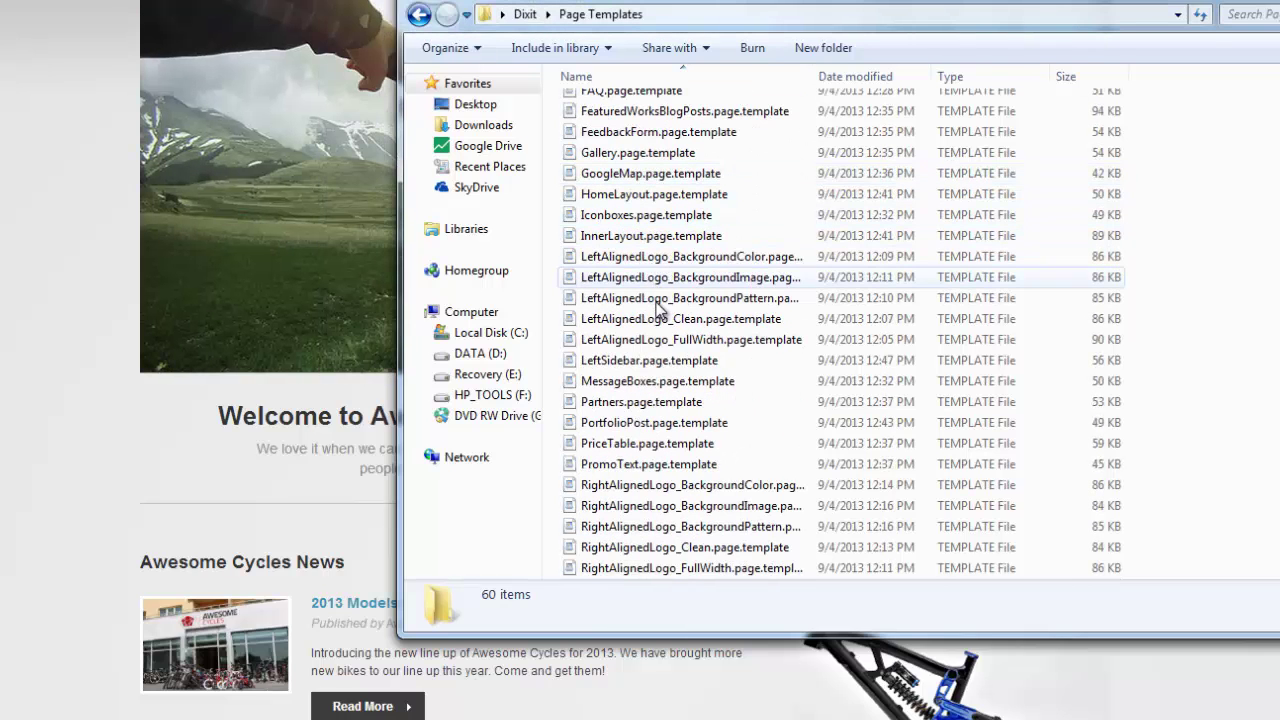
left_click(662, 340)
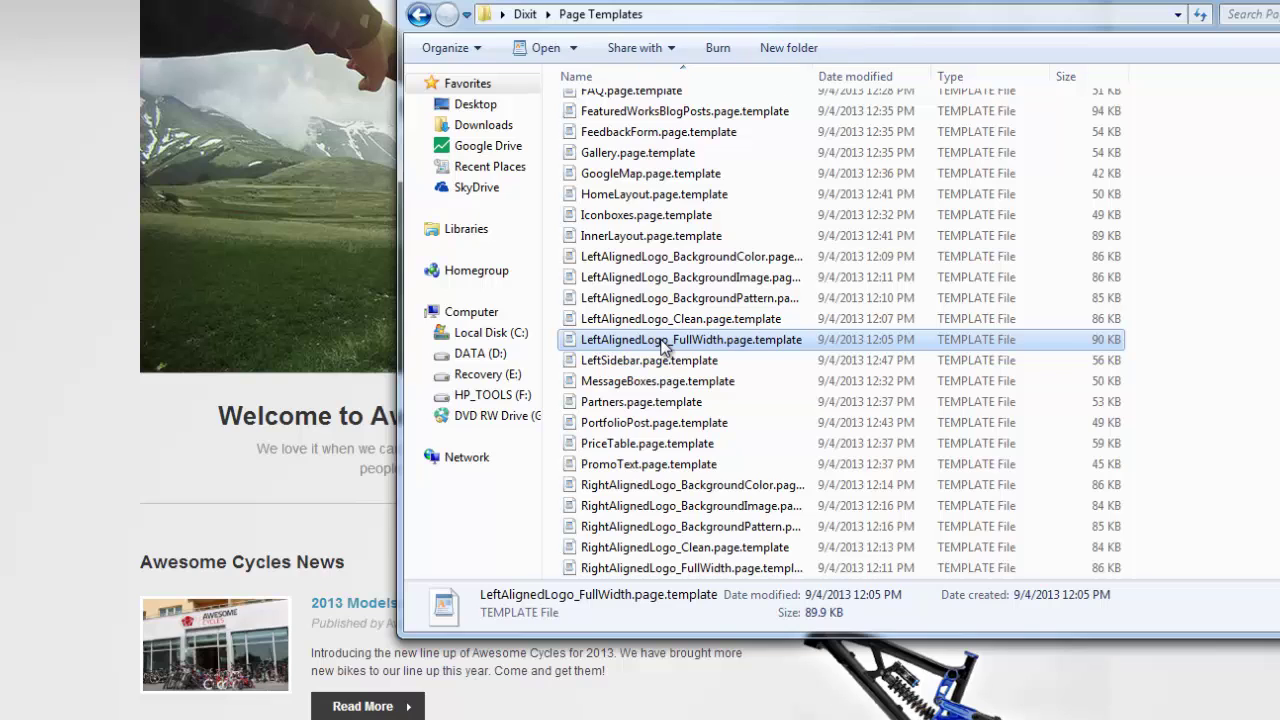
right_click(662, 342)
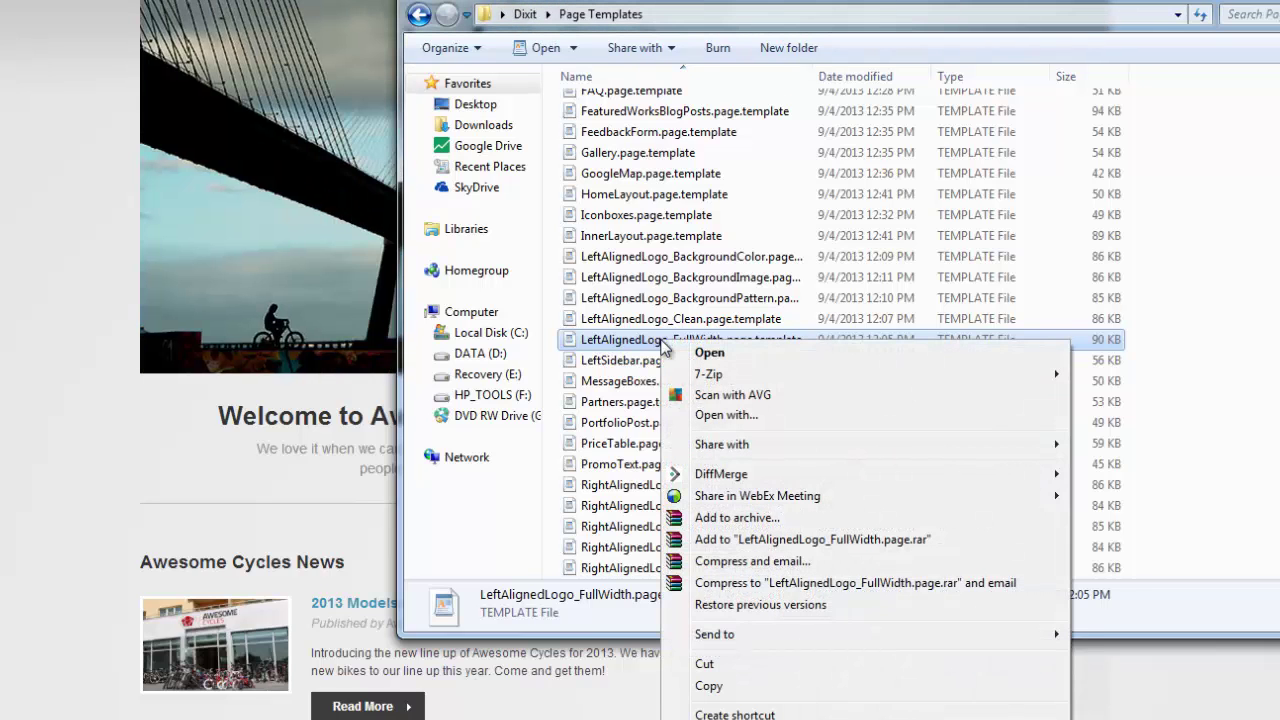
left_click(708, 688)
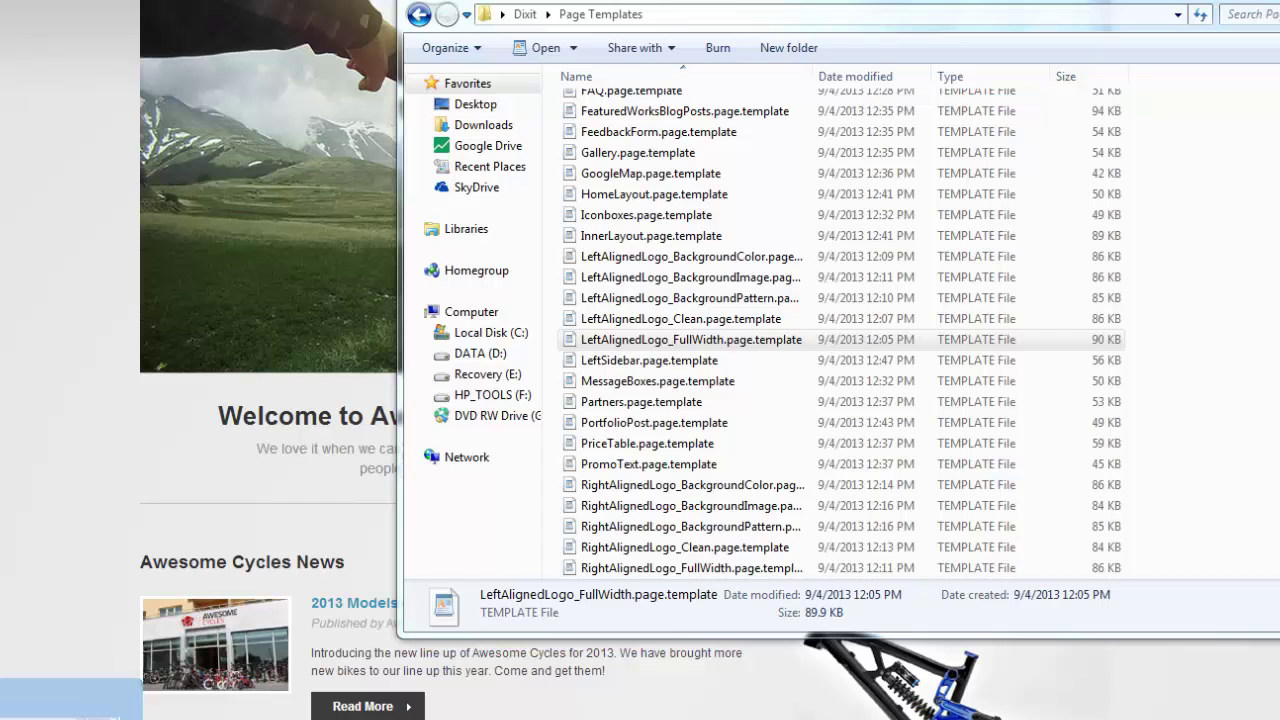
- Paste the copied page template file into the Portals\0\Templates folder of the test711 website
key("alt+Tab")
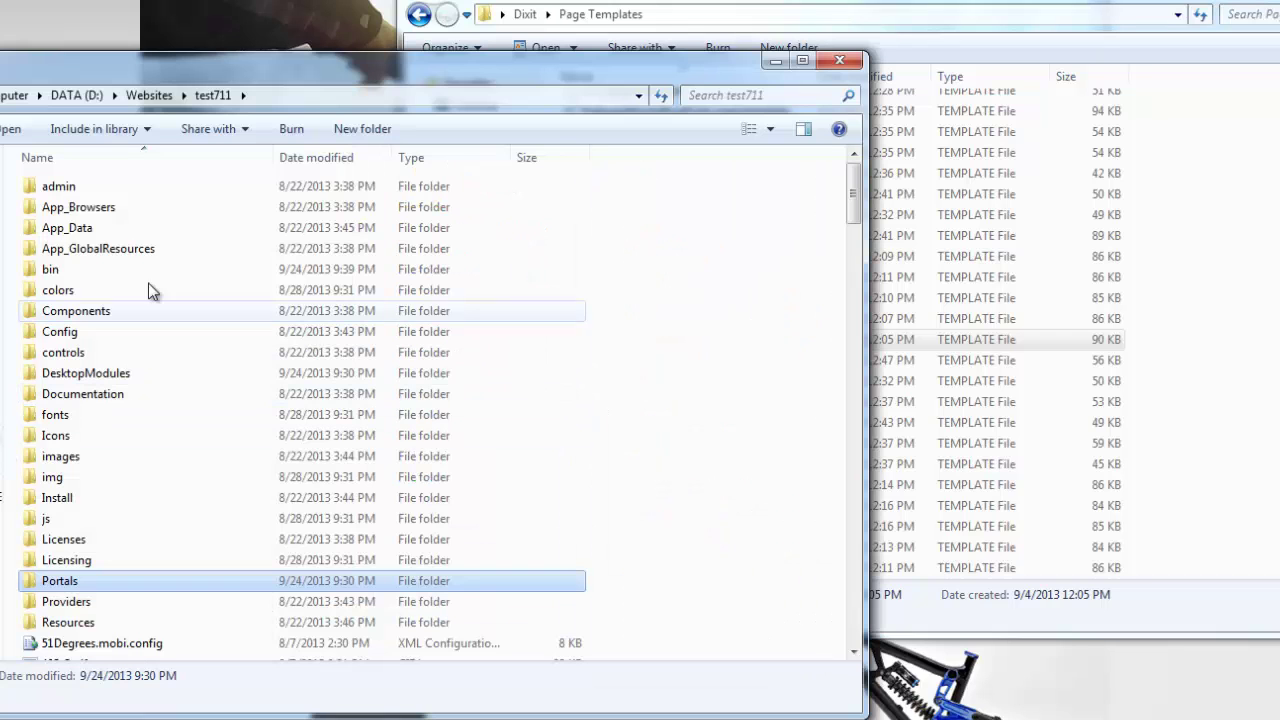
double_click(79, 581)
double_click(55, 212)
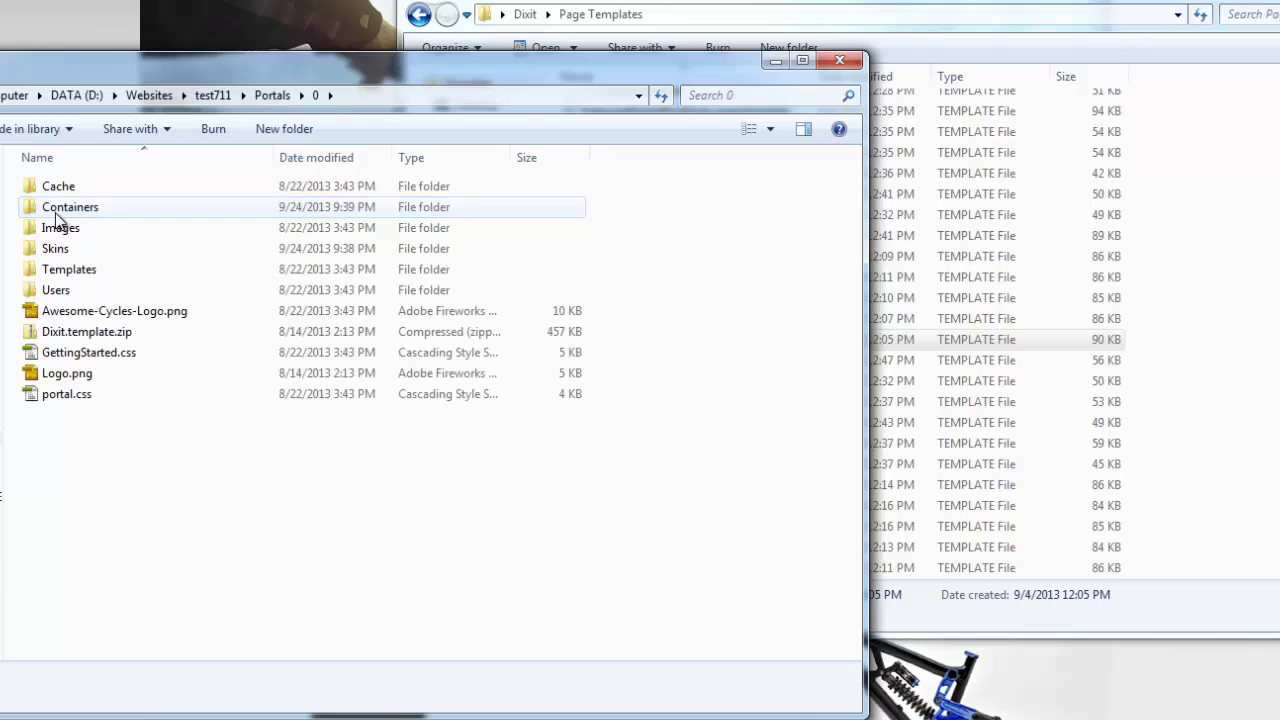
double_click(87, 265)
right_click(91, 253)
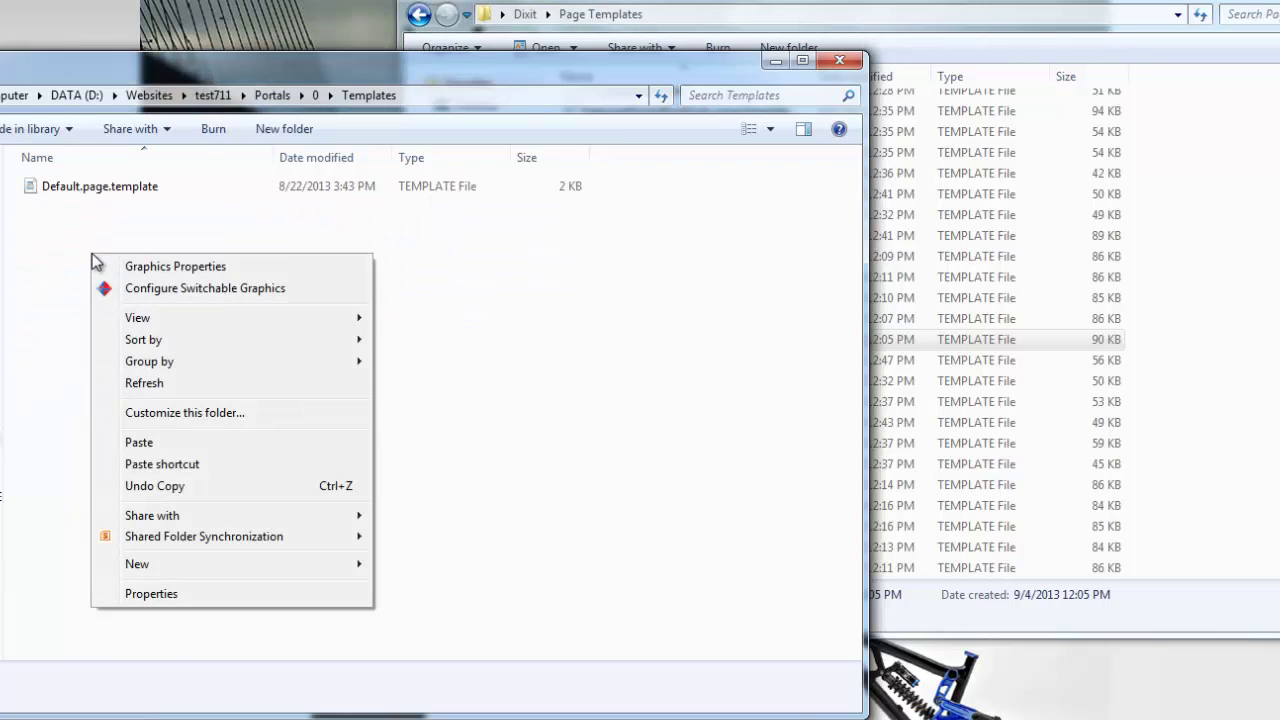
left_click(141, 446)
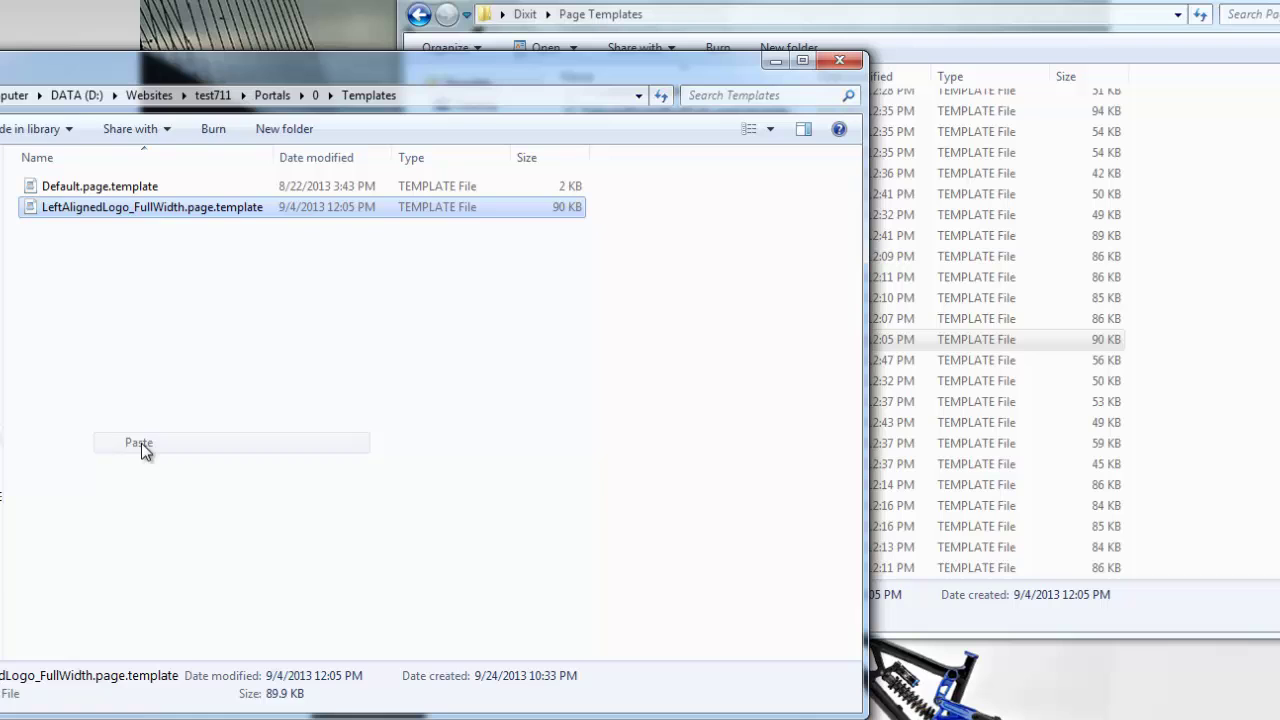
left_click(120, 306)
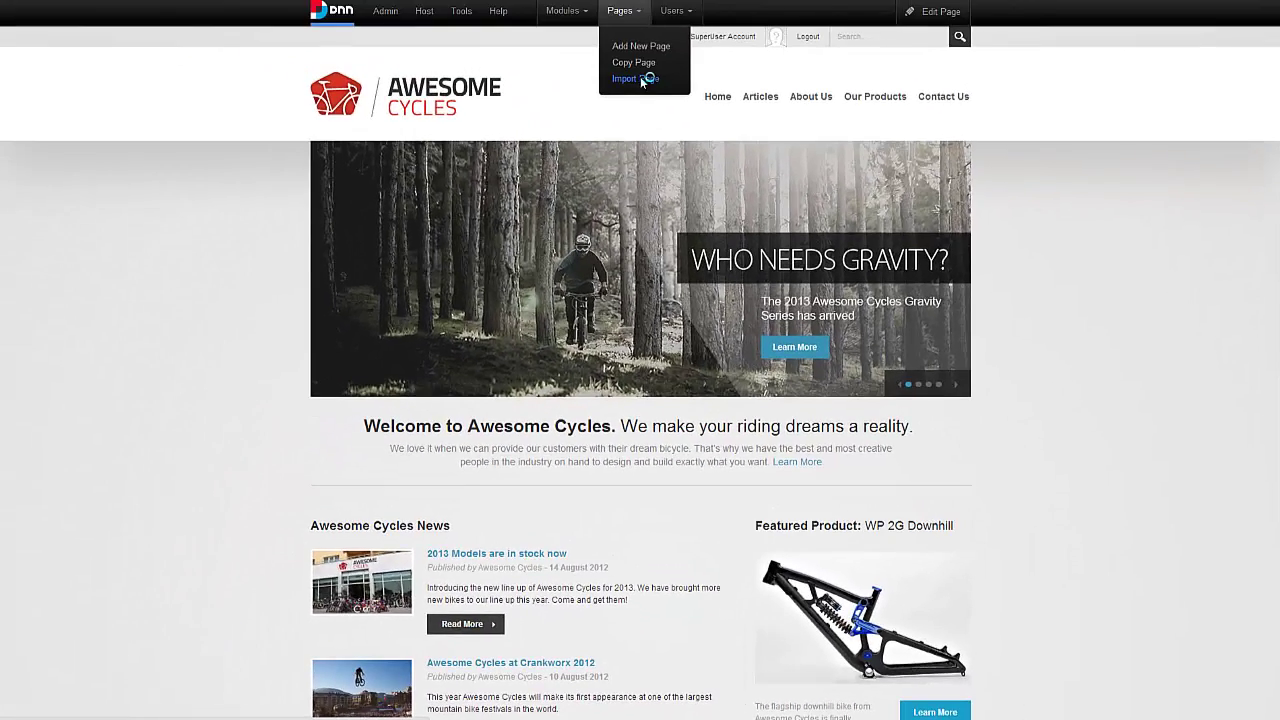
- Import the LeftAlignedLogo_FullWidth template from the Templates folder into the DNN site's Home page, replacing the current page and choosing to edit the imported page
left_click(641, 80)
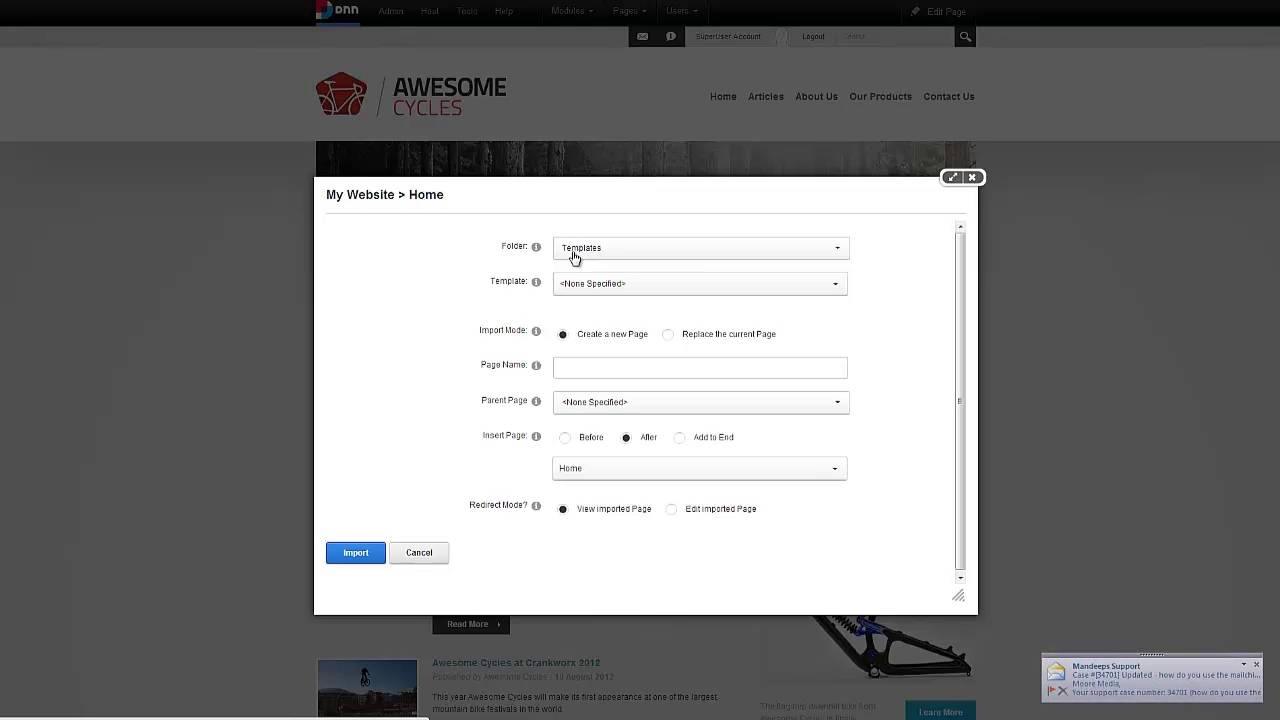
left_click(597, 284)
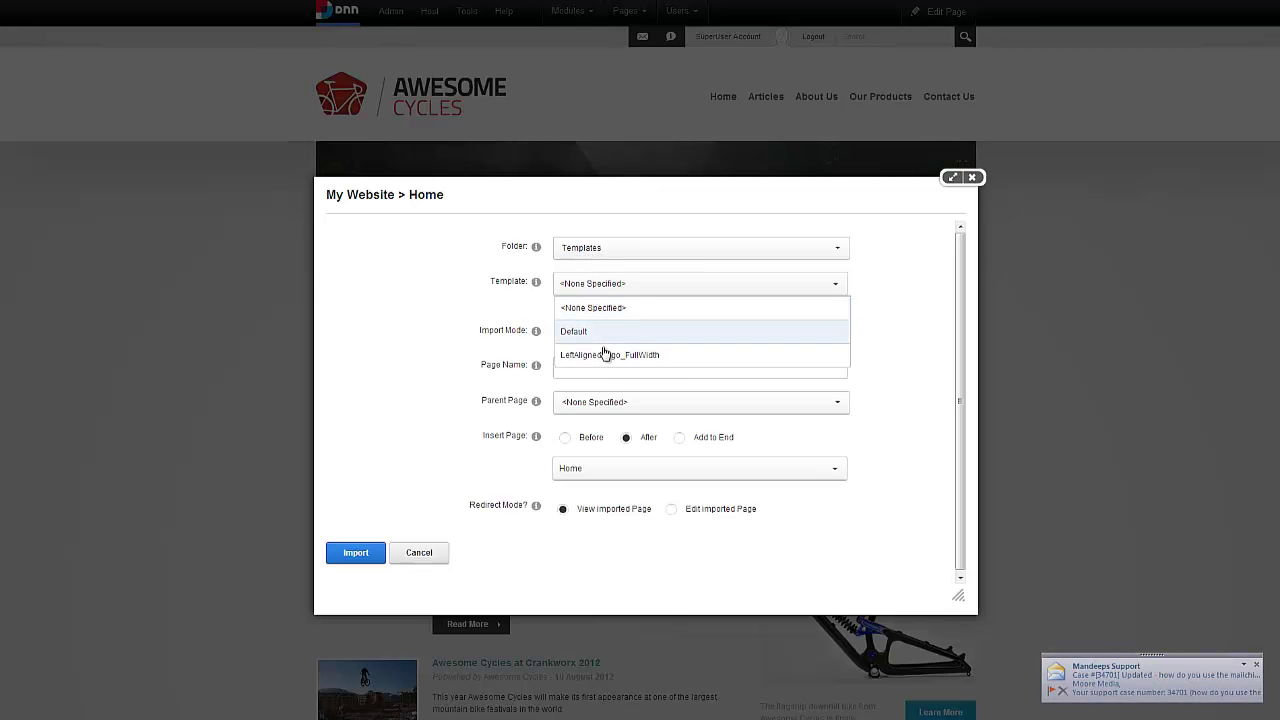
left_click(607, 356)
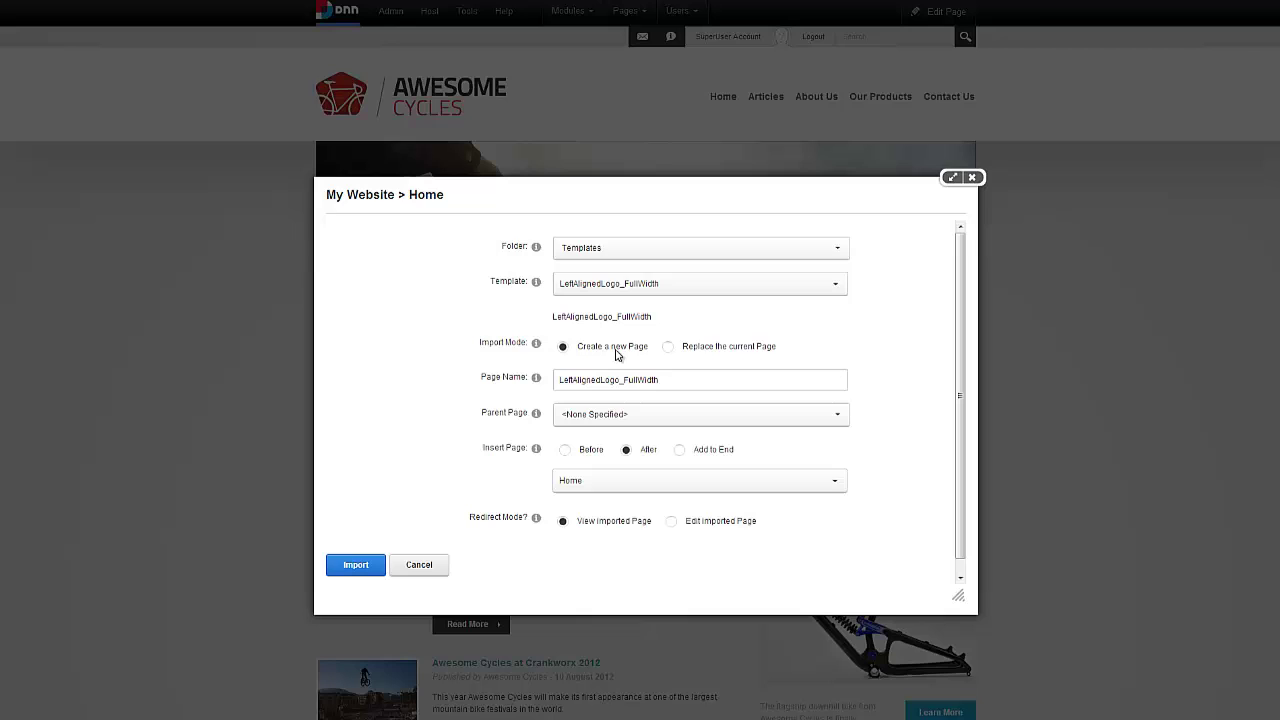
left_click(667, 352)
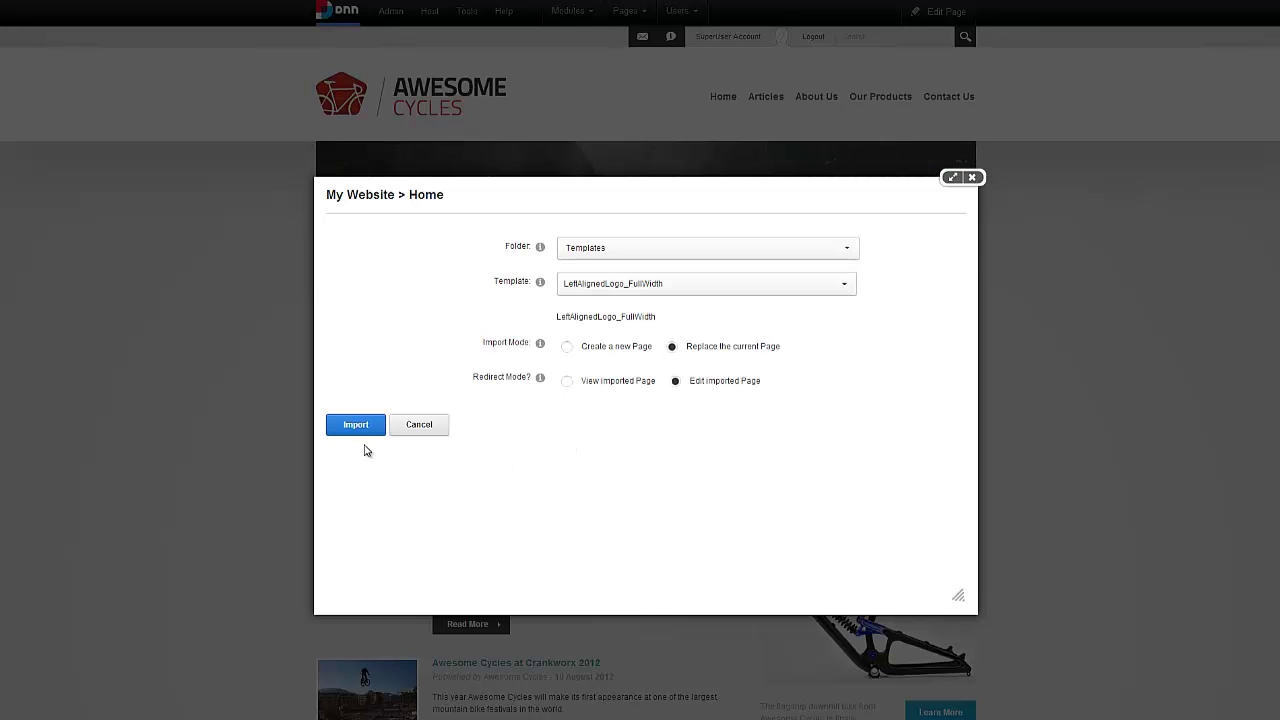
left_click(366, 428)
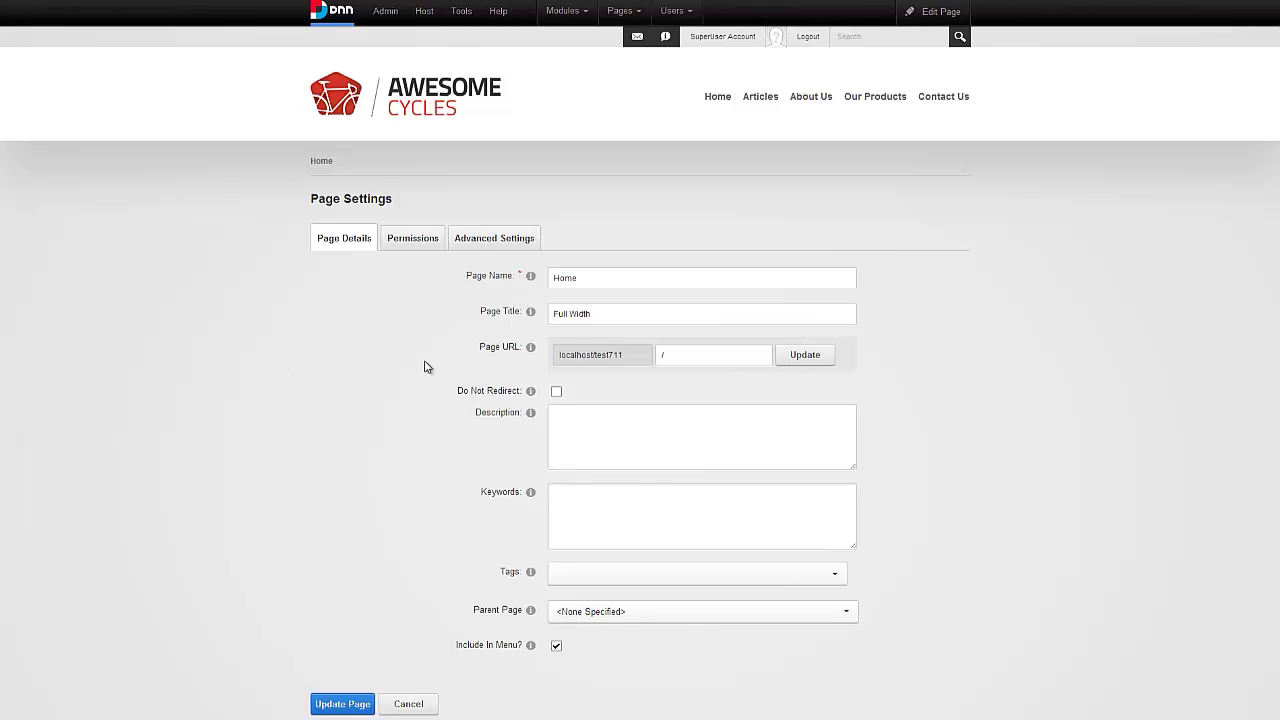
- Set the Home page's skin to Site: Dixit - Home in the advanced page settings
scroll(426, 367, "down", 1)
scroll(426, 367, "down", 1)
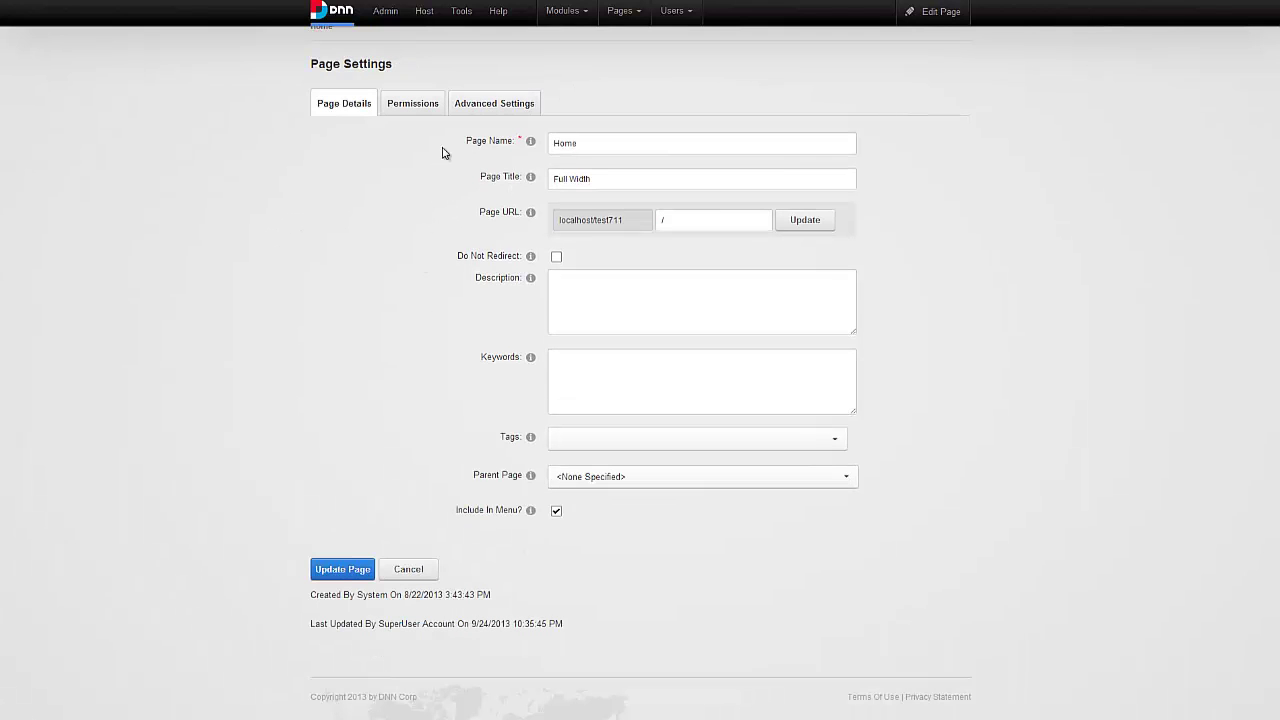
left_click(488, 103)
scroll(453, 386, "down", 3)
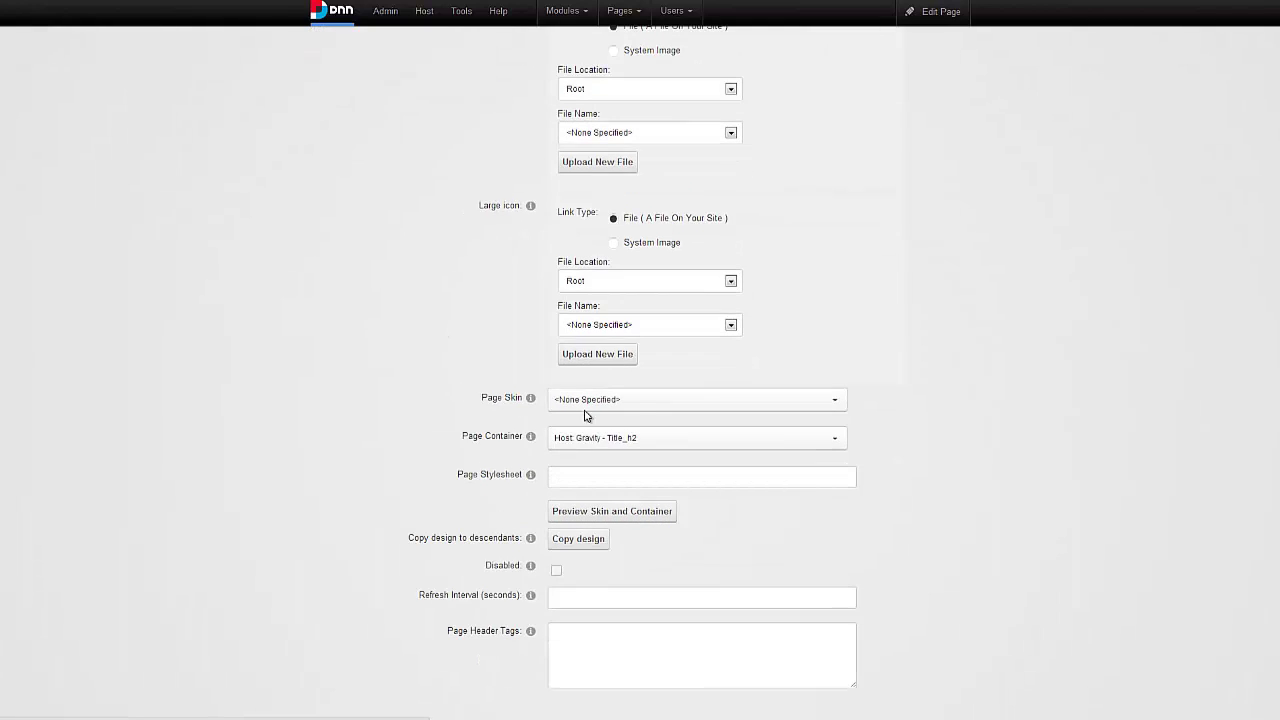
left_click(641, 403)
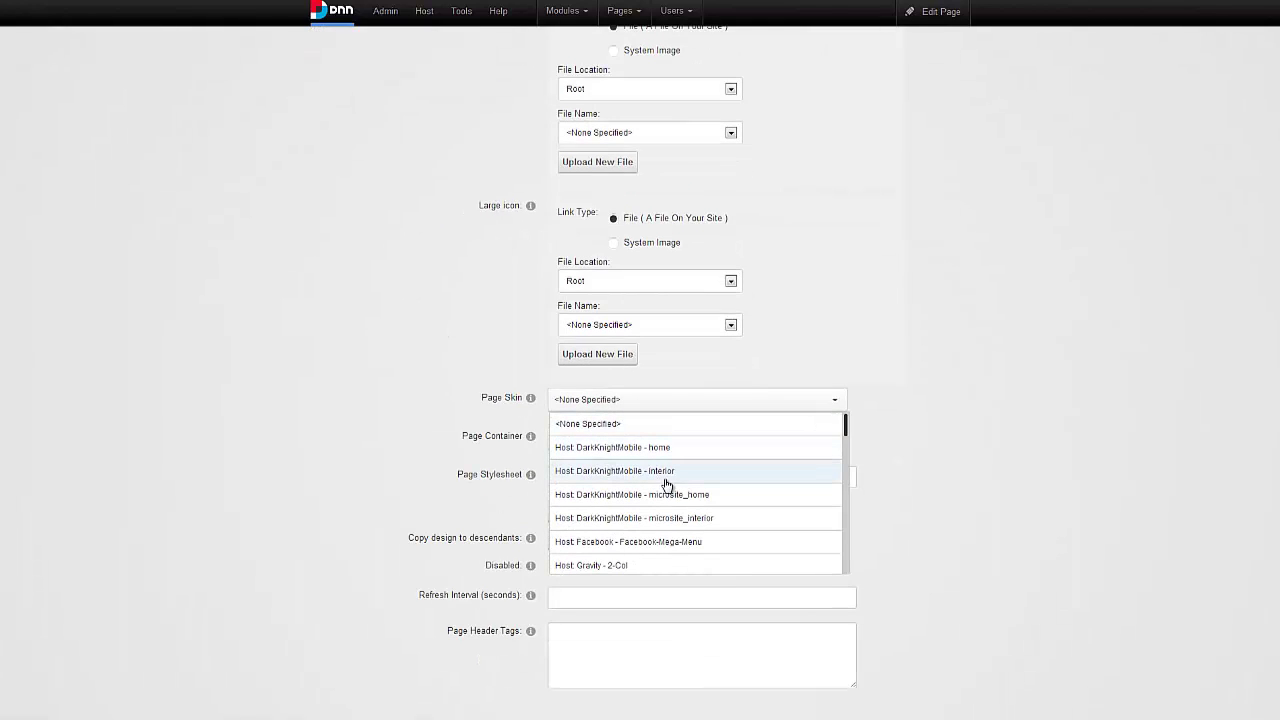
scroll(680, 488, "down", 1)
scroll(680, 488, "down", 4)
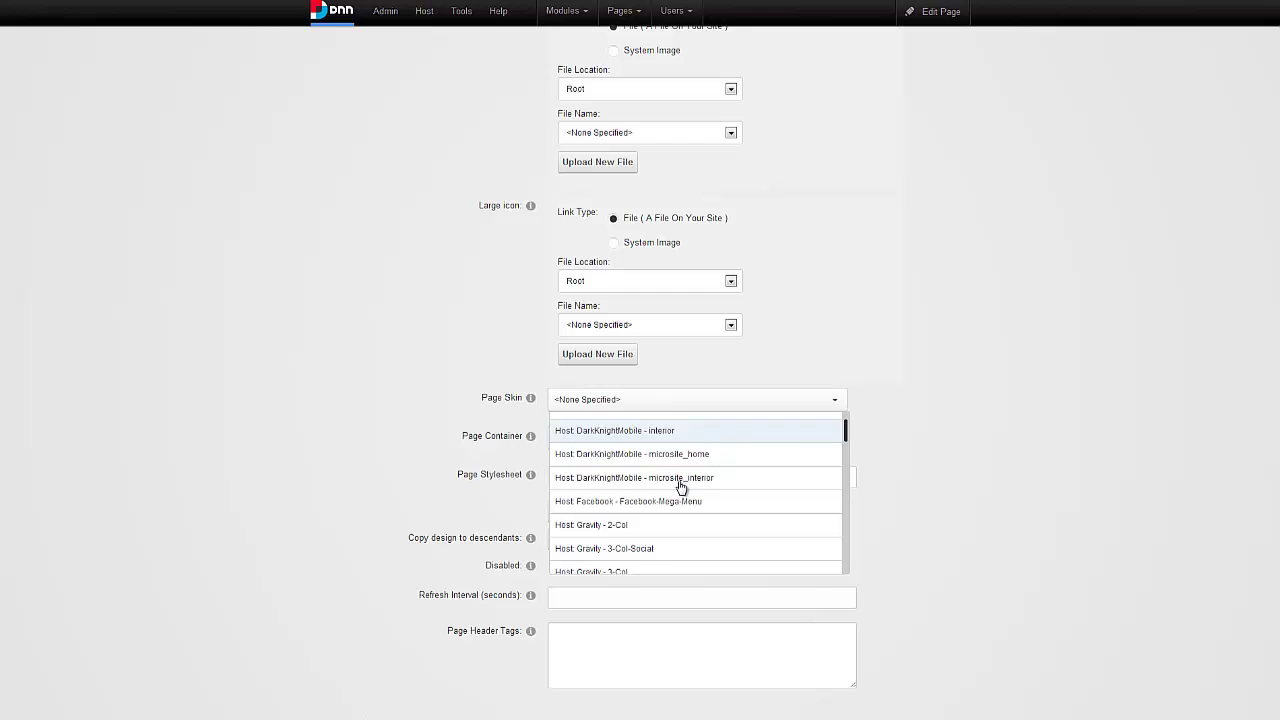
scroll(680, 488, "down", 5)
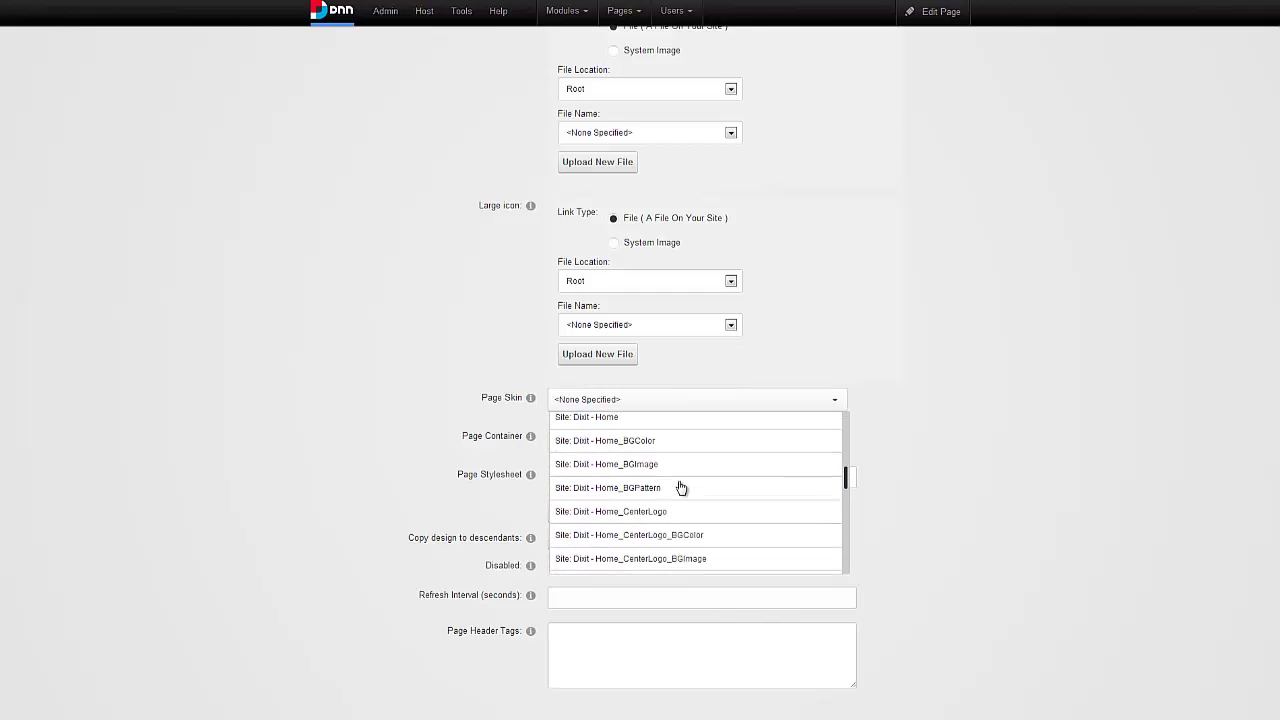
scroll(651, 481, "down", 4)
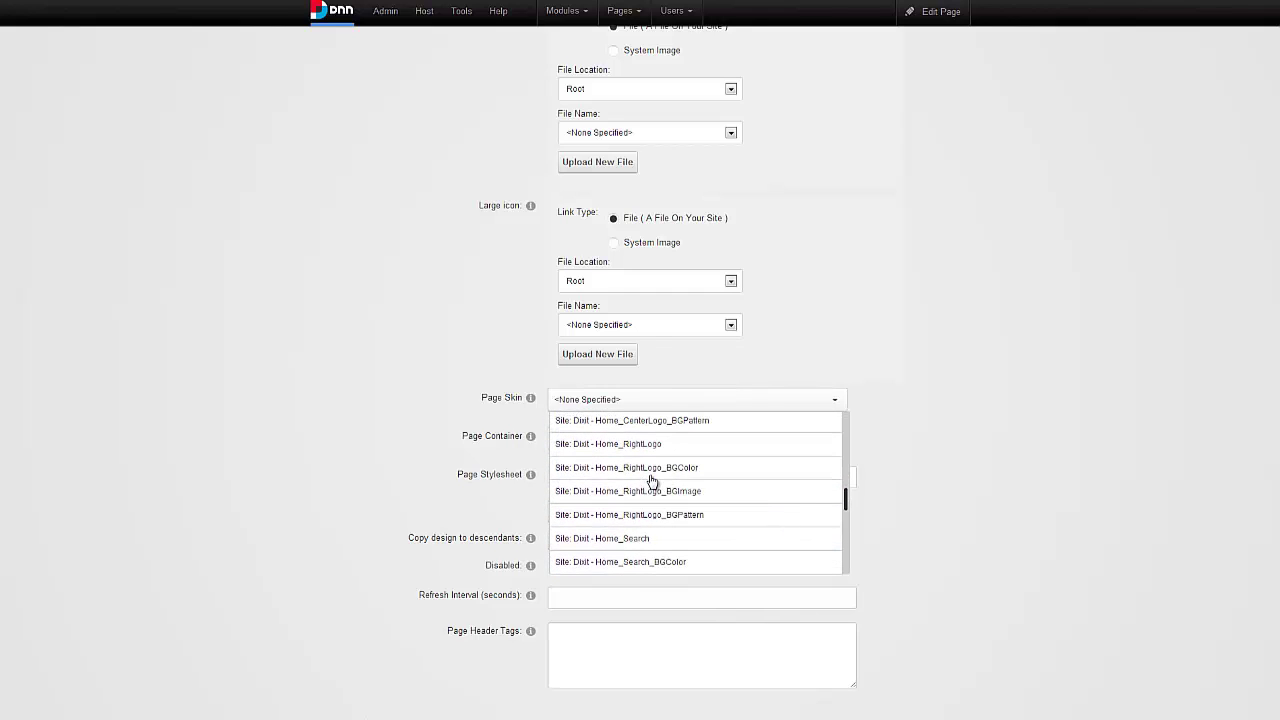
scroll(651, 485, "up", 4)
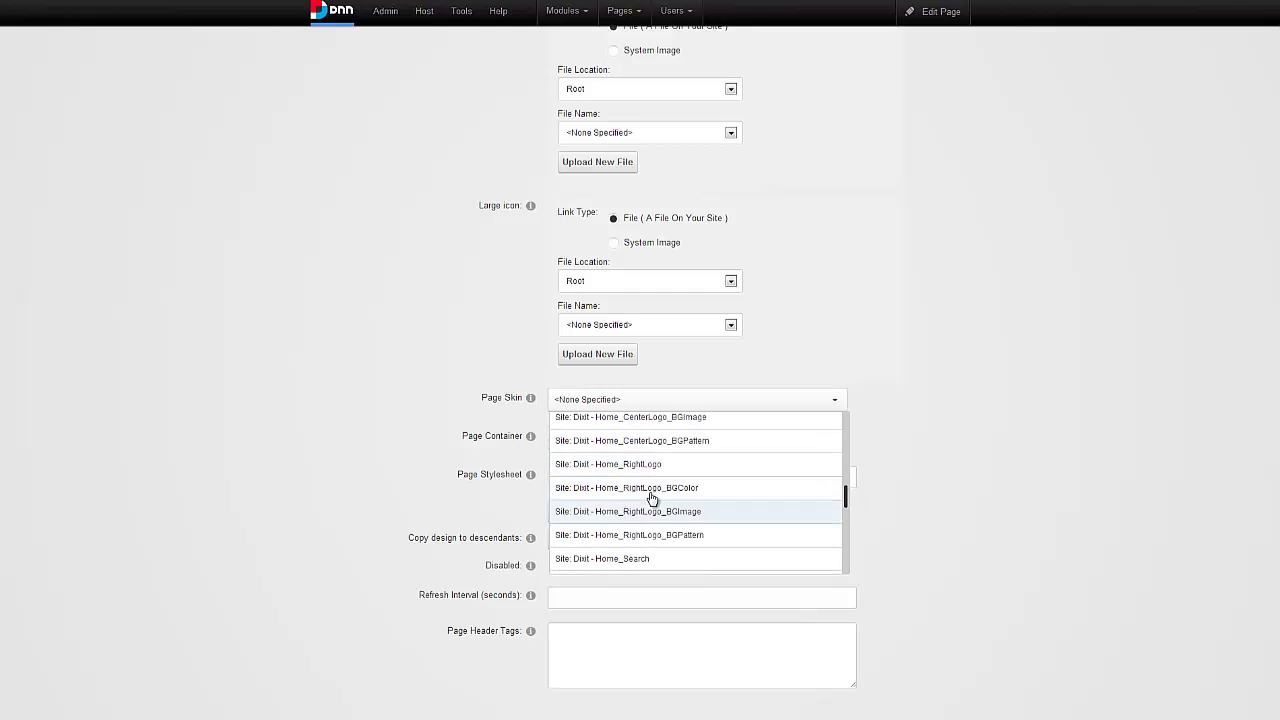
scroll(651, 493, "up", 3)
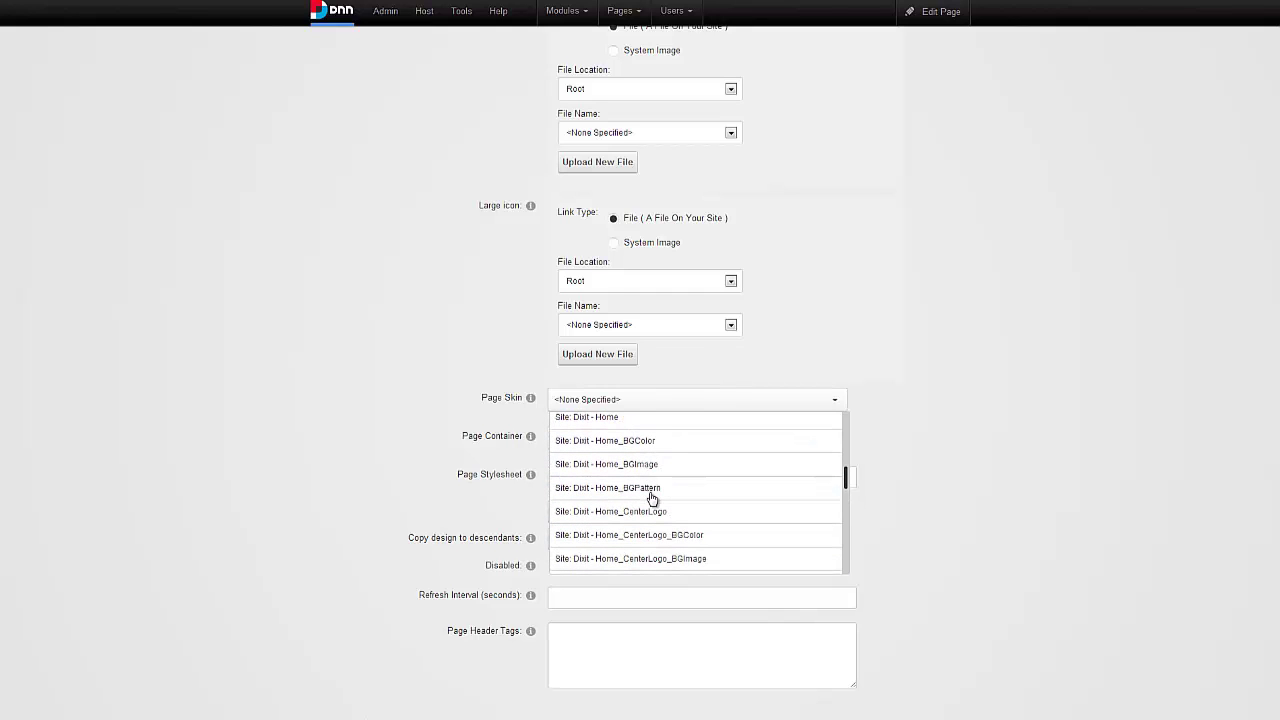
left_click(650, 426)
- Set the page container to Site: Dixit - Title_h1, update the page and look over the resulting Home page
left_click(612, 438)
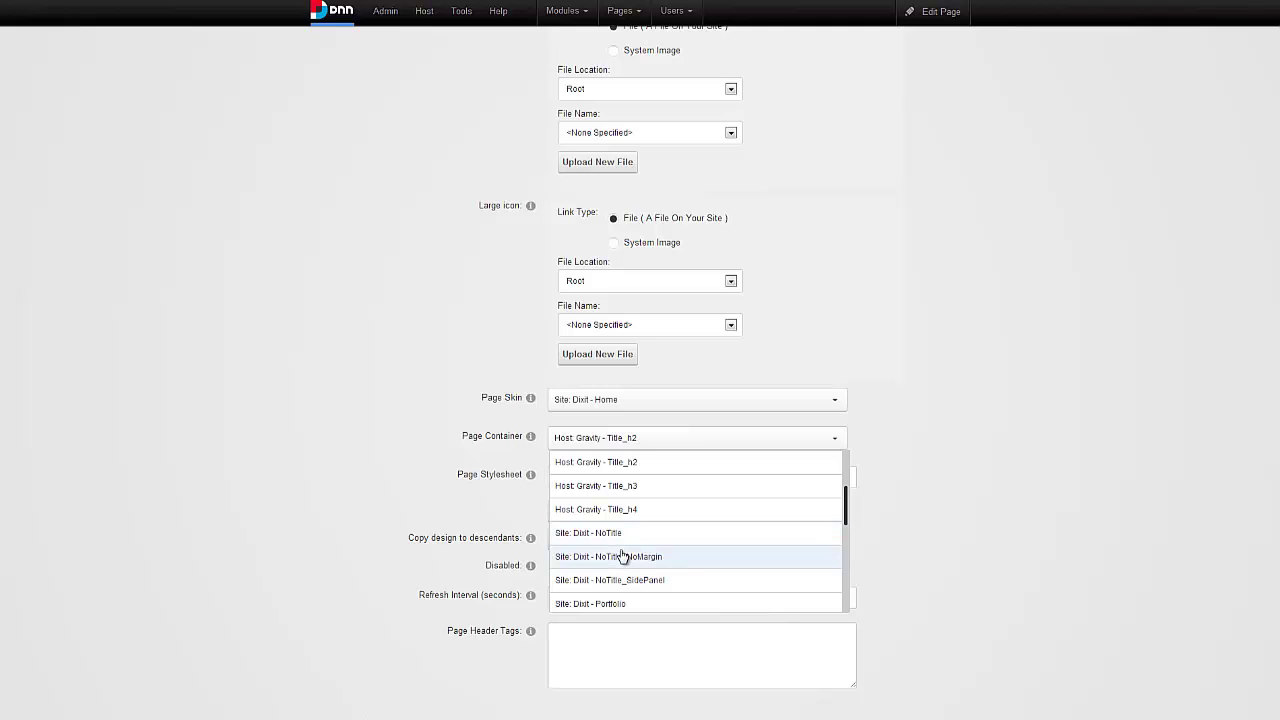
scroll(621, 550, "down", 1)
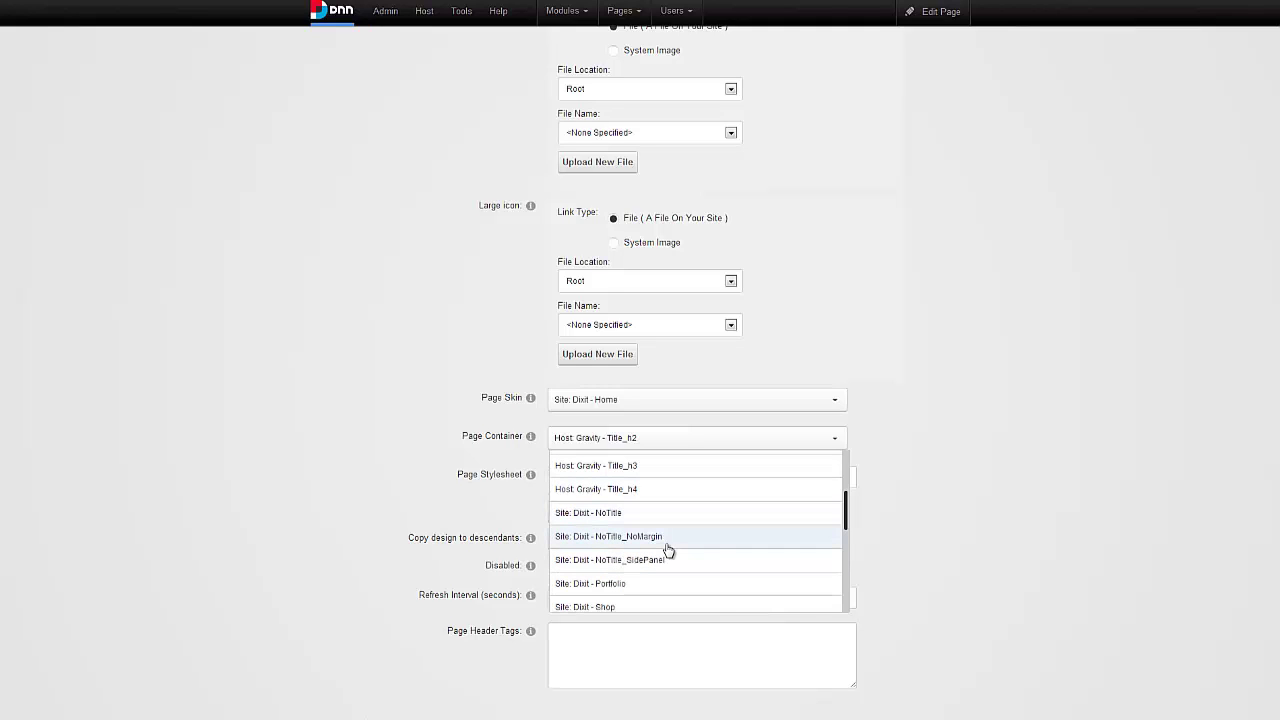
scroll(668, 549, "down", 4)
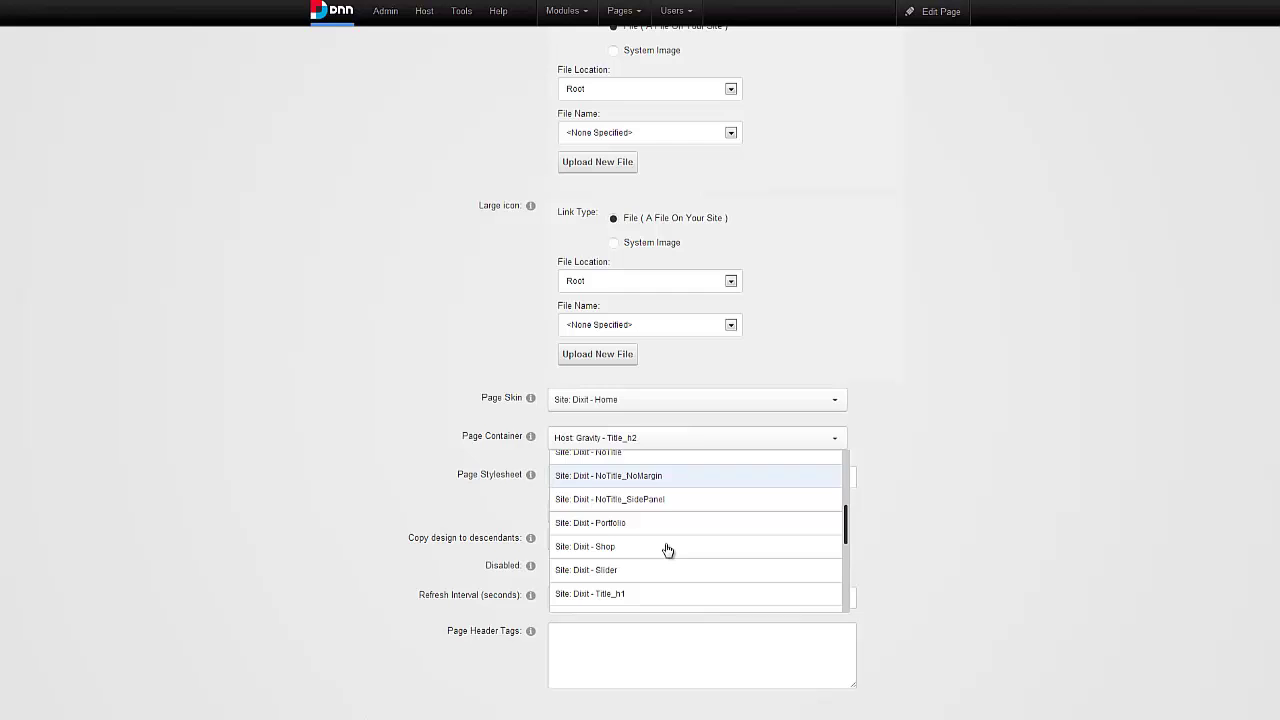
left_click(660, 576)
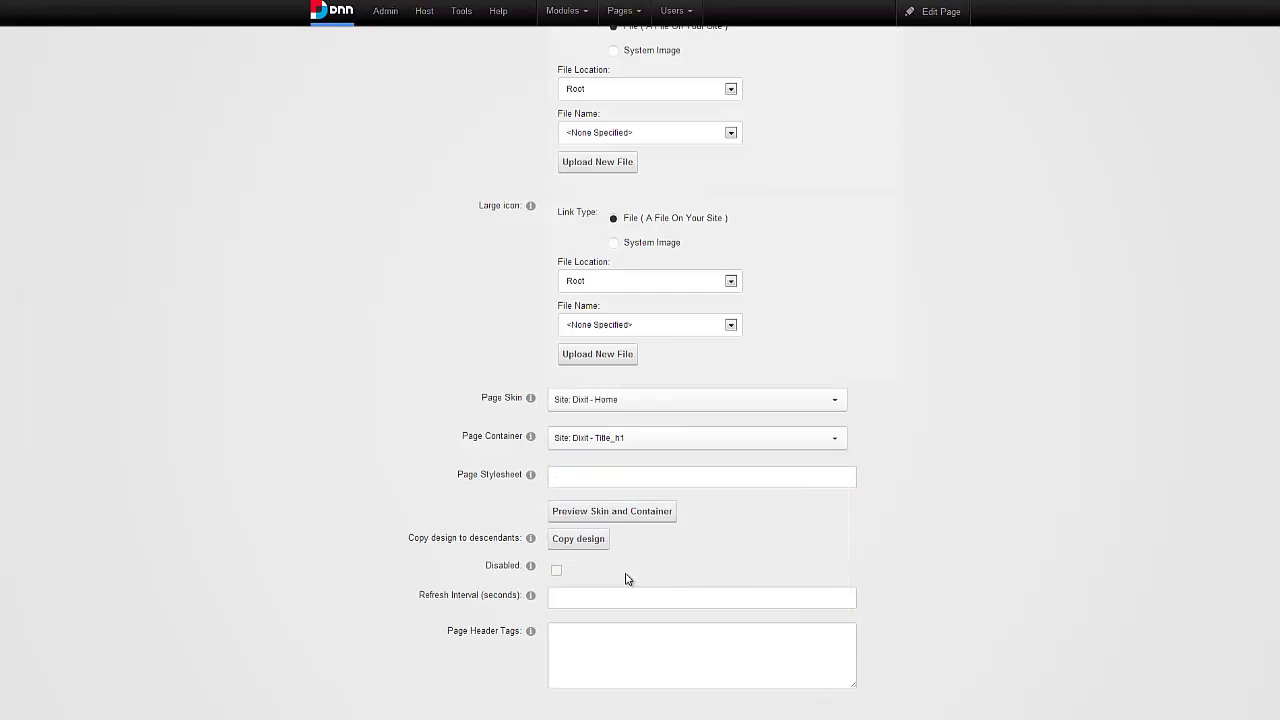
scroll(356, 537, "down", 2)
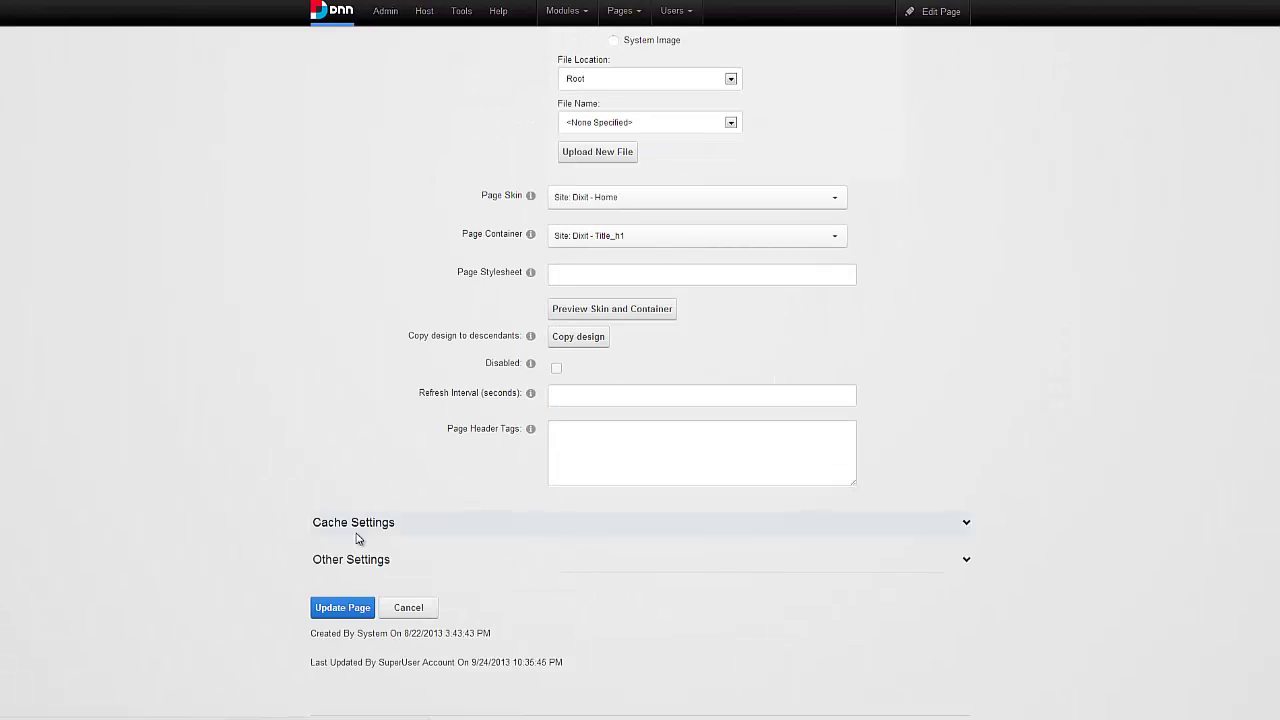
left_click(342, 607)
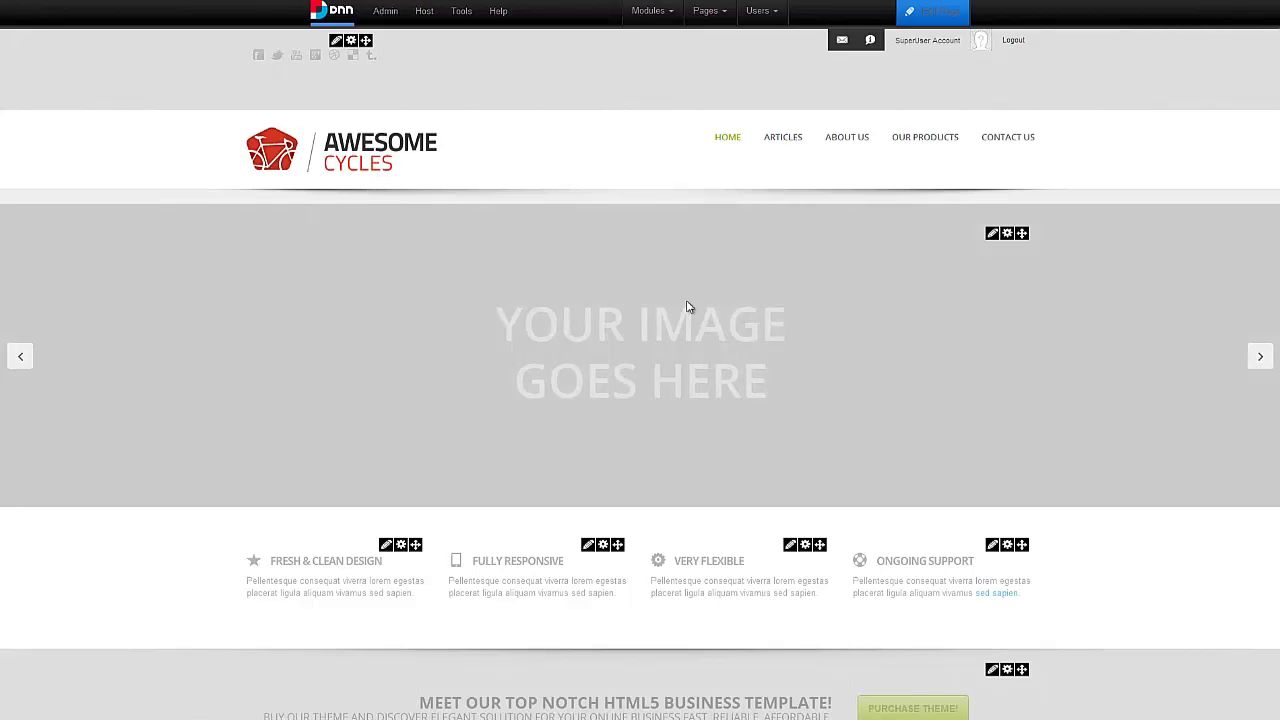
scroll(192, 500, "down", 3)
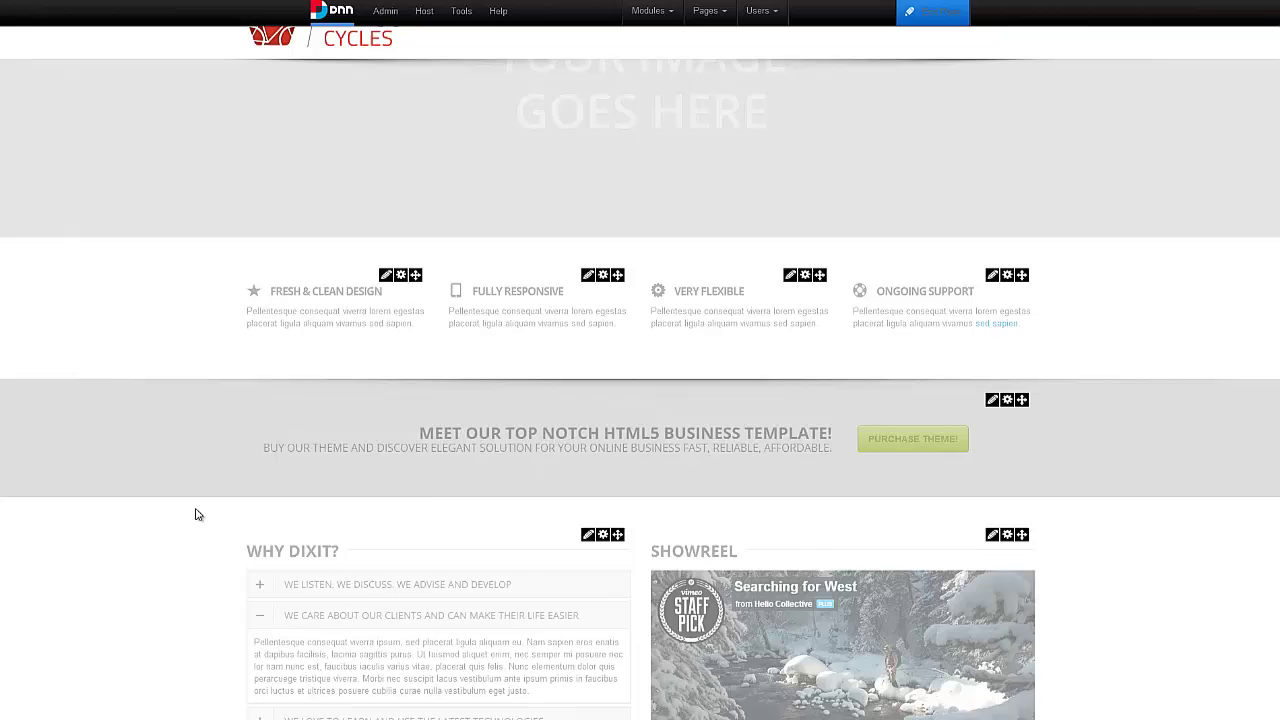
scroll(197, 500, "down", 9)
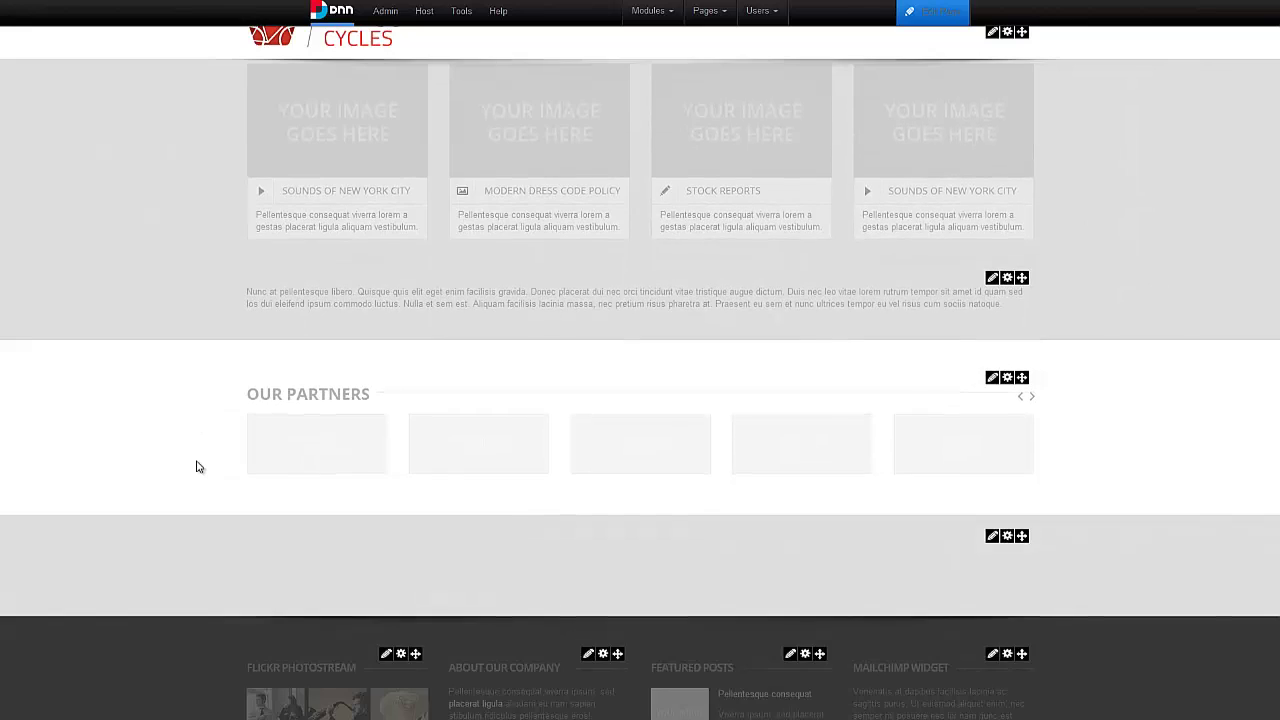
- Open the Home page's appearance settings and examine the available Dixit page skins, from the Home variants to the InnerHtml variants, without choosing another
scroll(197, 465, "up", 12)
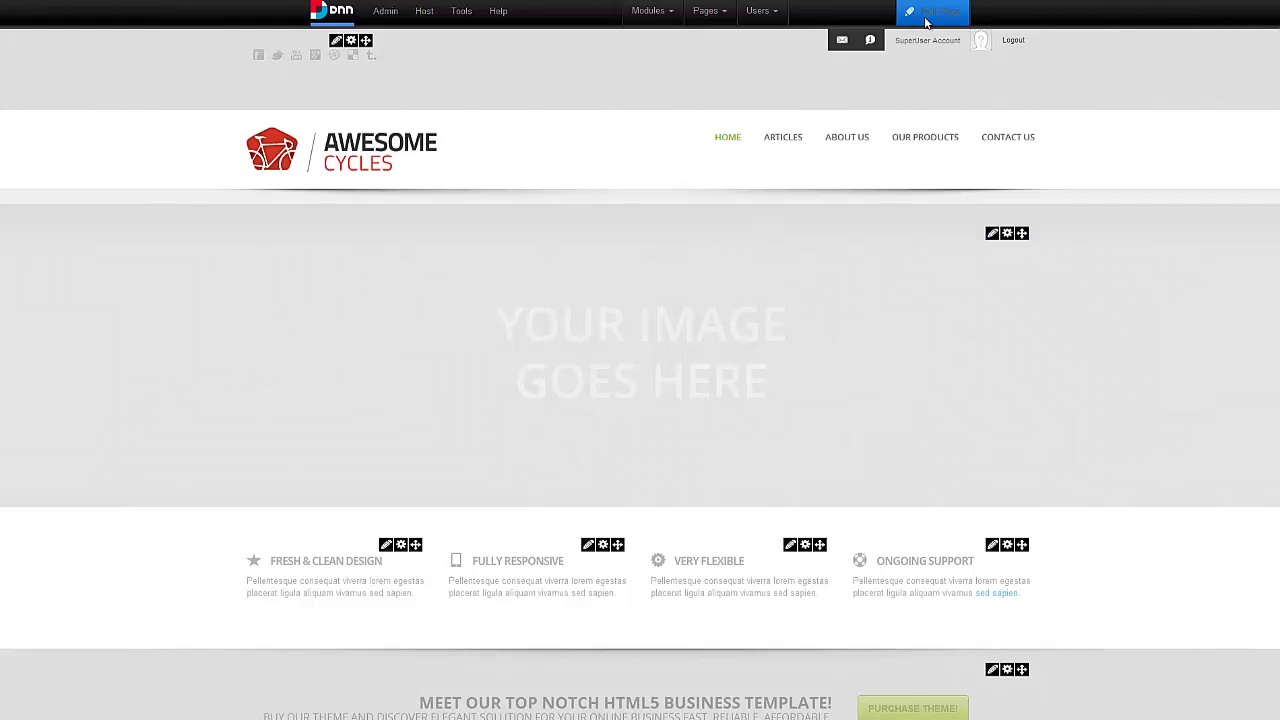
mouse_move(926, 28)
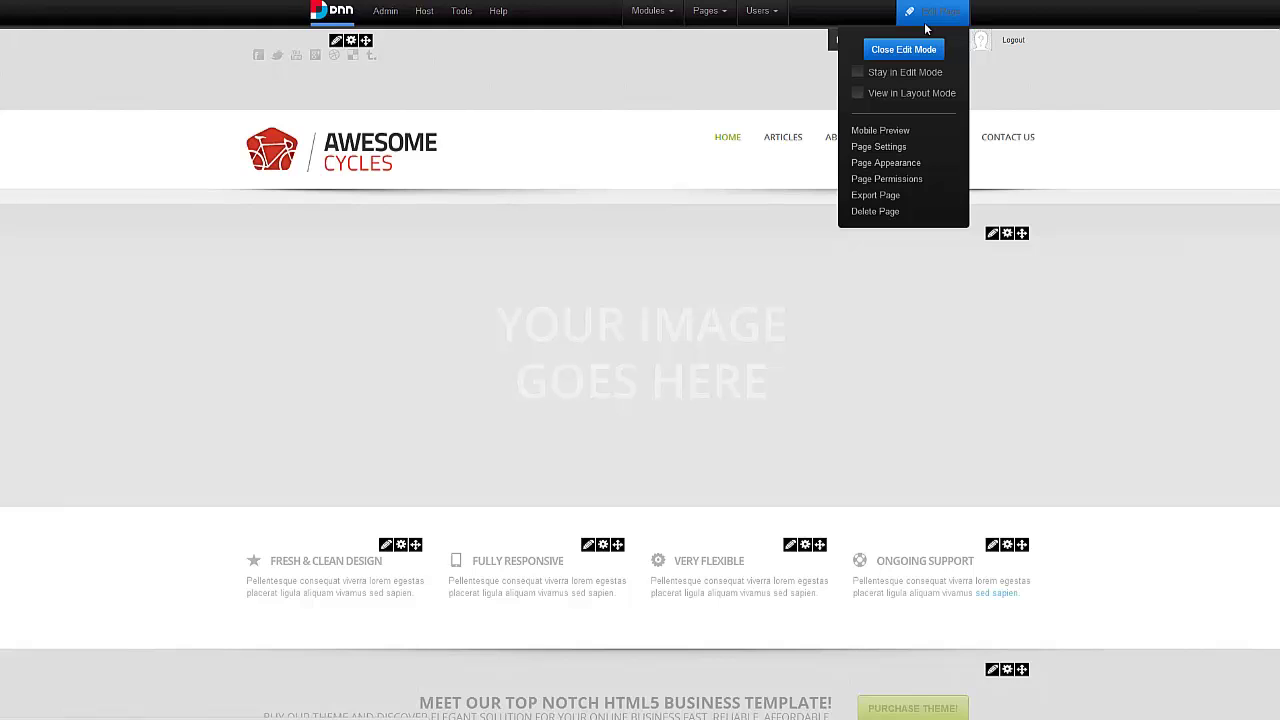
left_click(900, 163)
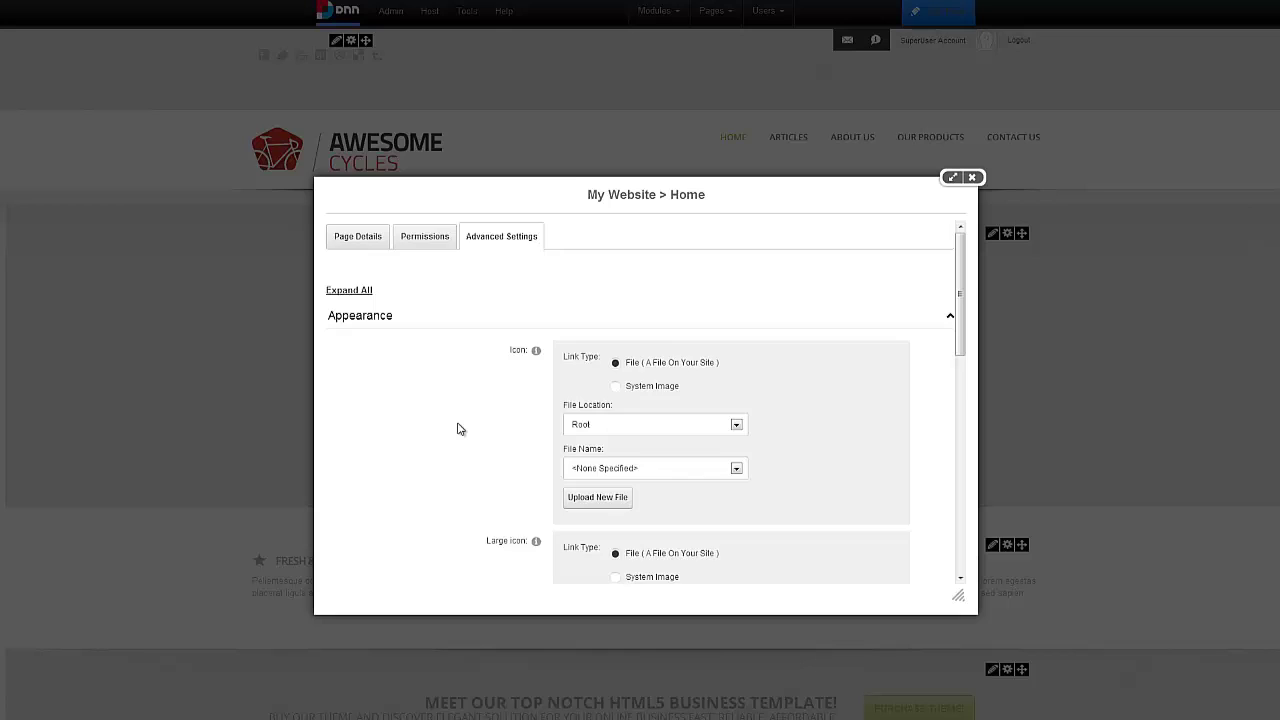
scroll(459, 429, "down", 3)
scroll(459, 429, "down", 1)
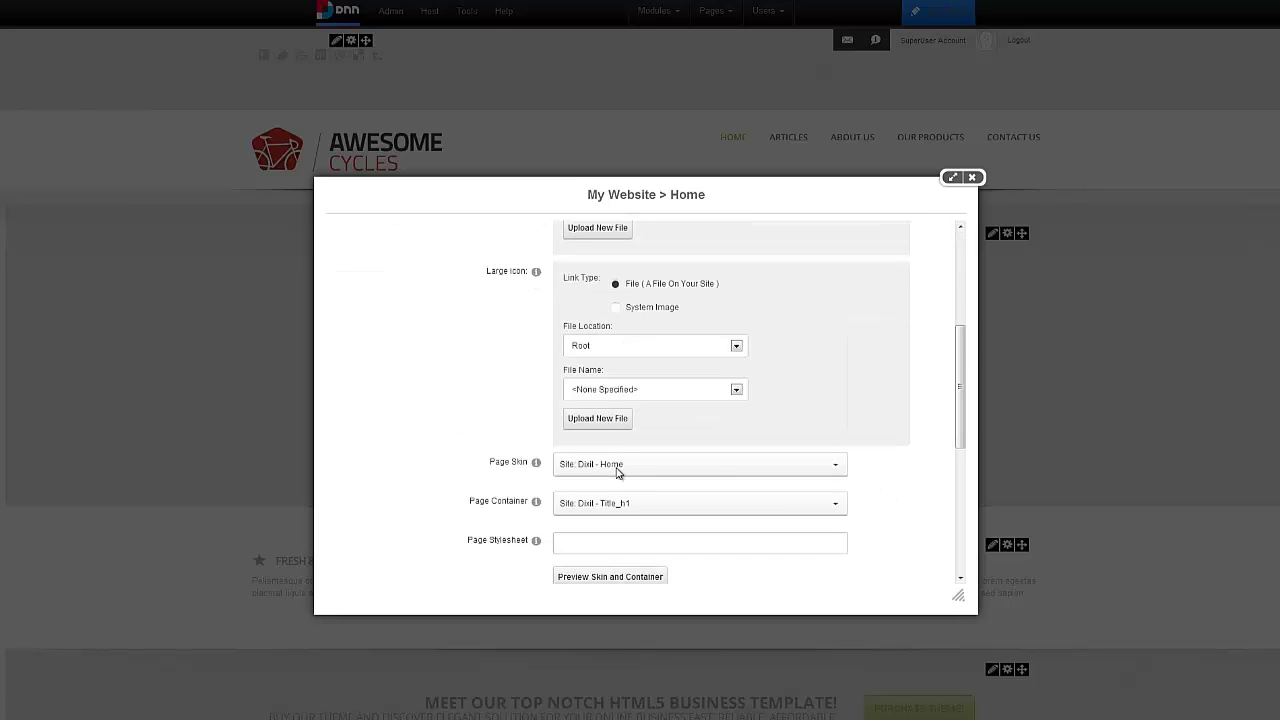
left_click(683, 462)
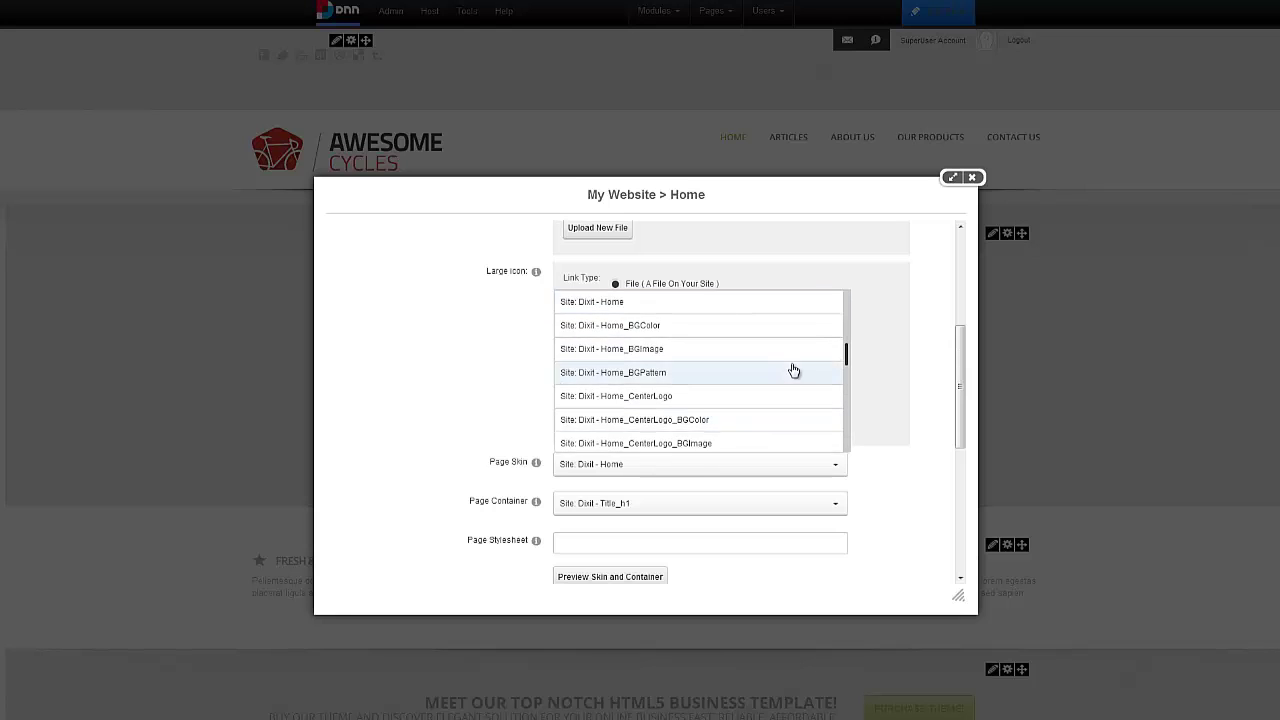
scroll(793, 370, "down", 1)
scroll(793, 370, "down", 4)
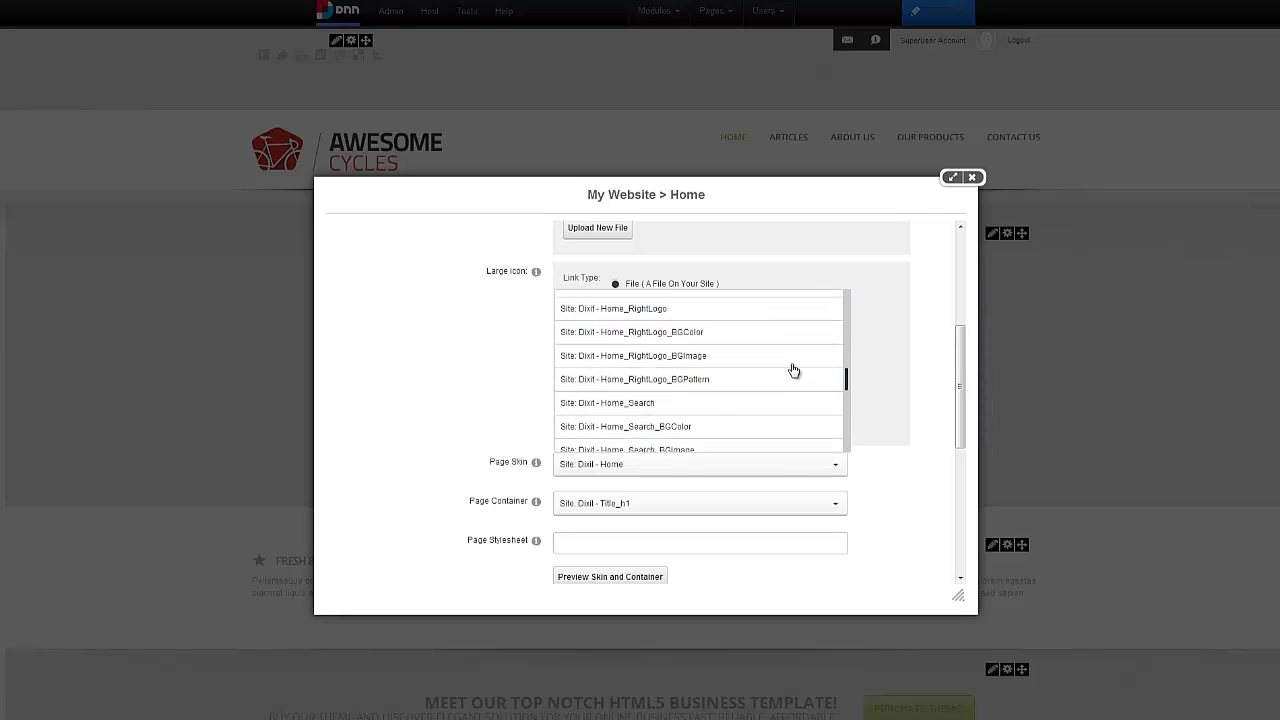
scroll(793, 370, "down", 1)
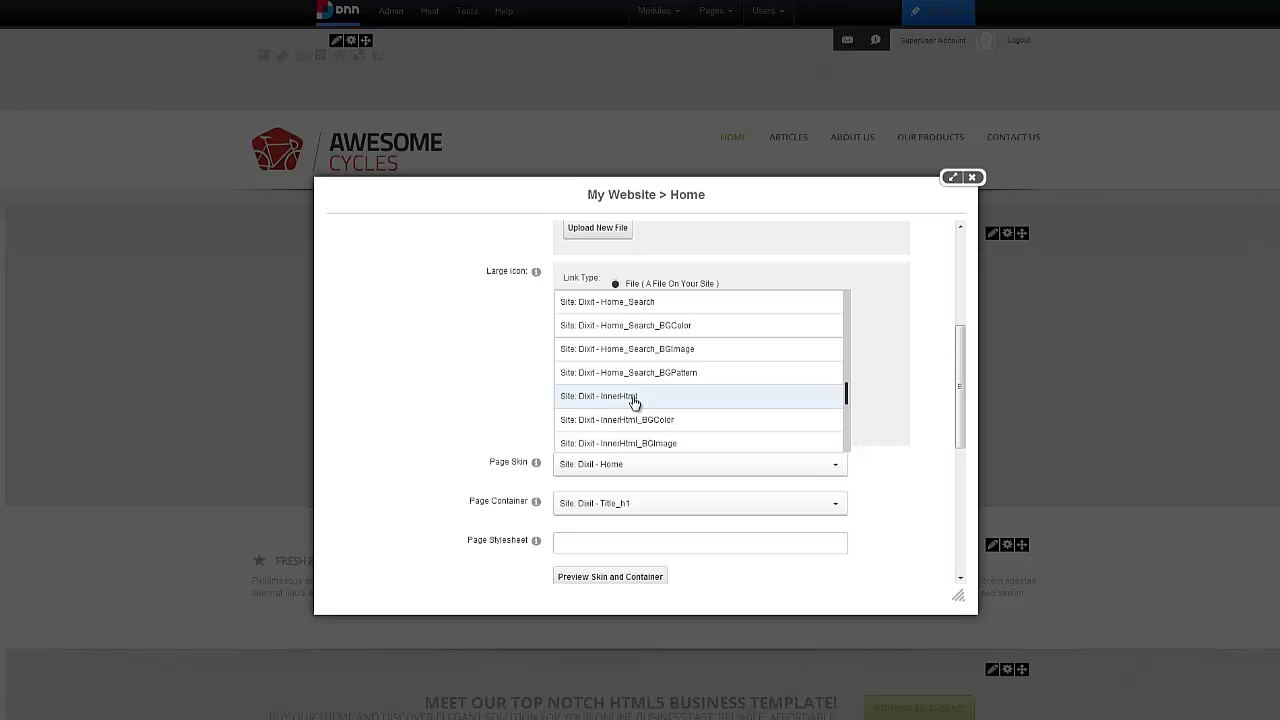
scroll(634, 402, "down", 1)
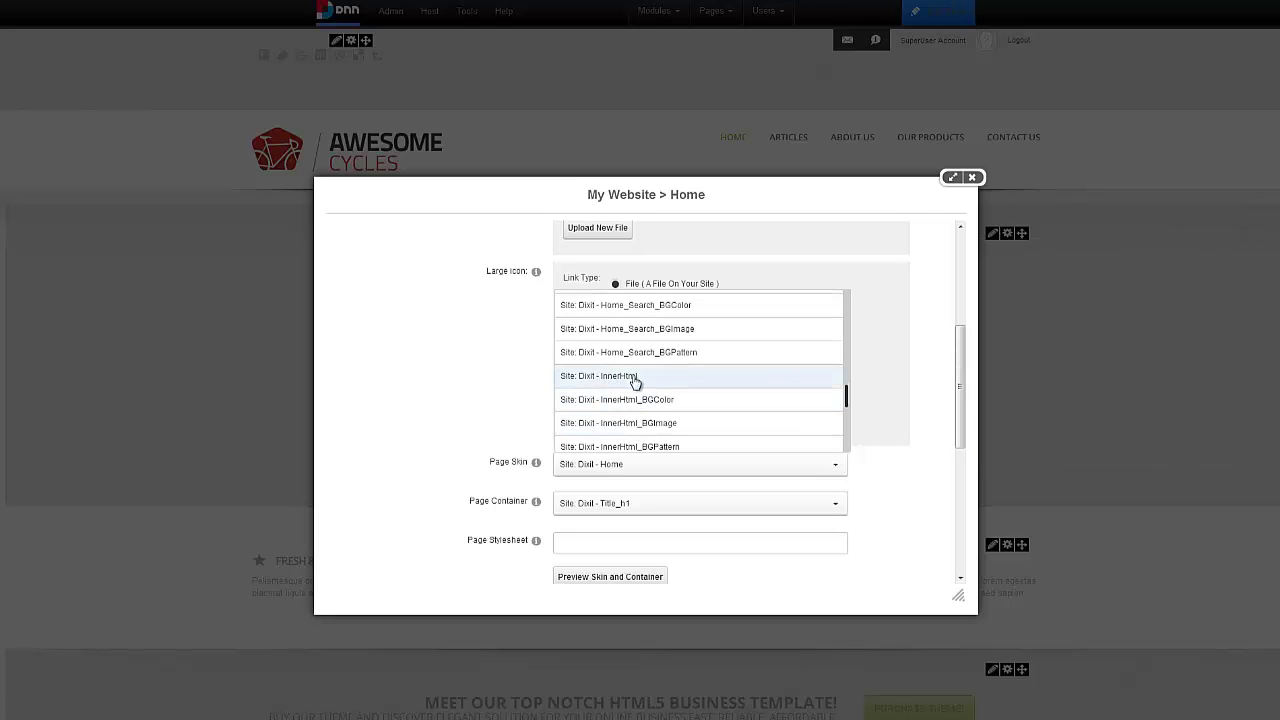
left_click(523, 400)
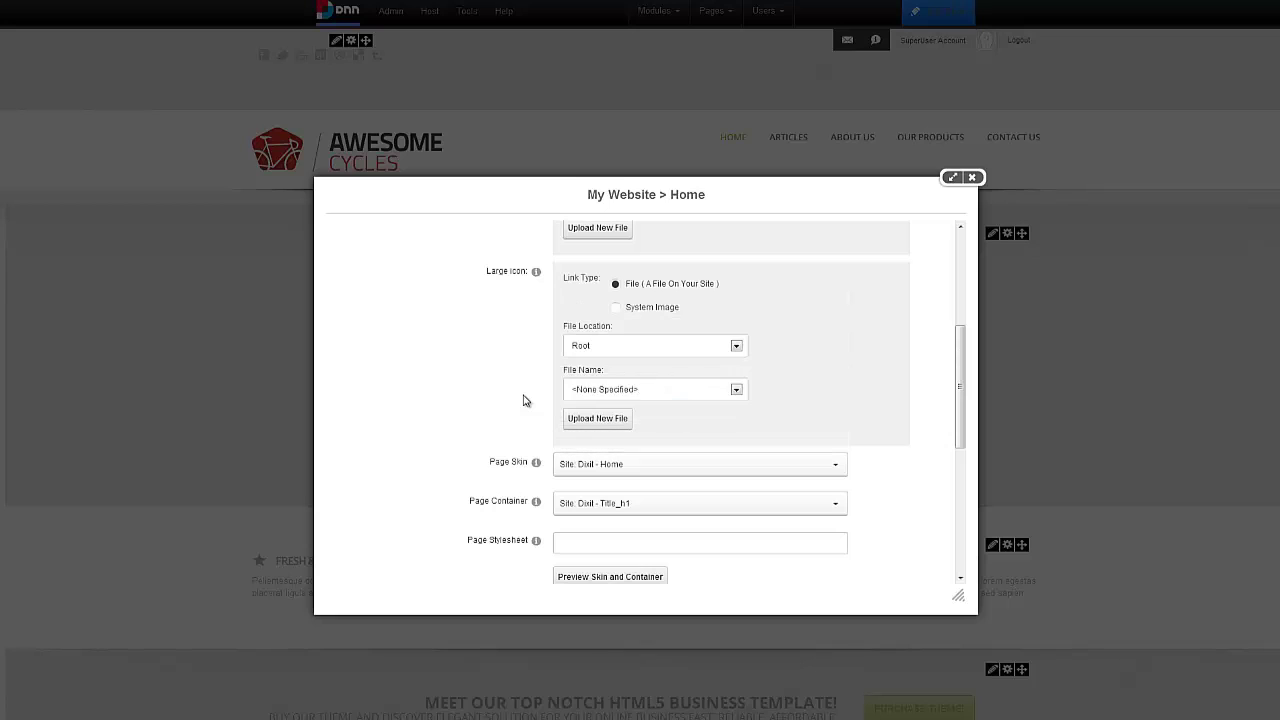